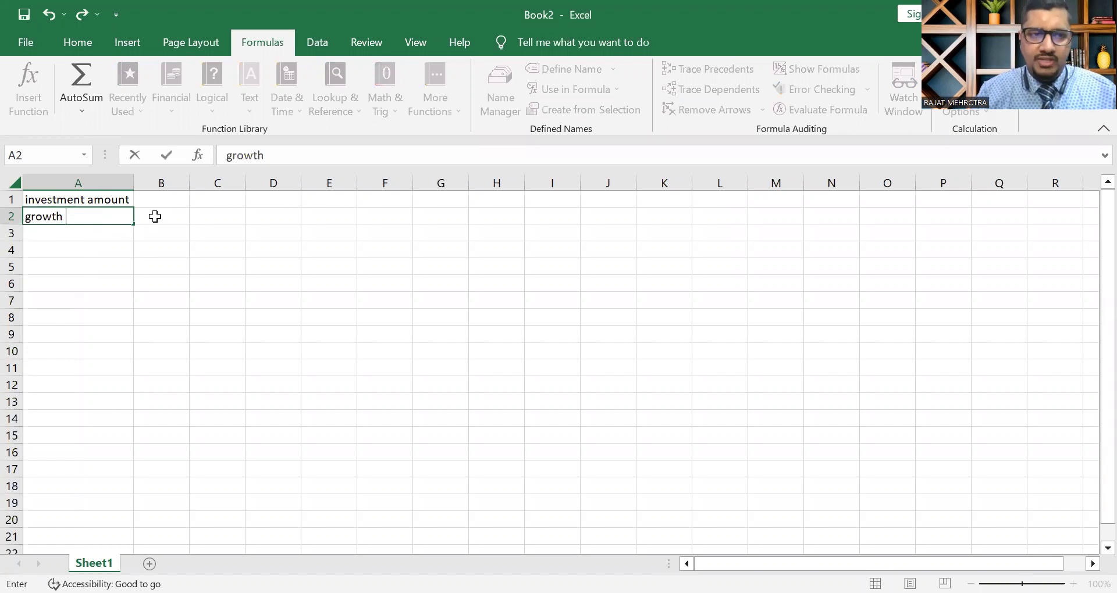
Step: Enter 5000 in B1 as the investment amount
left_click(170, 200)
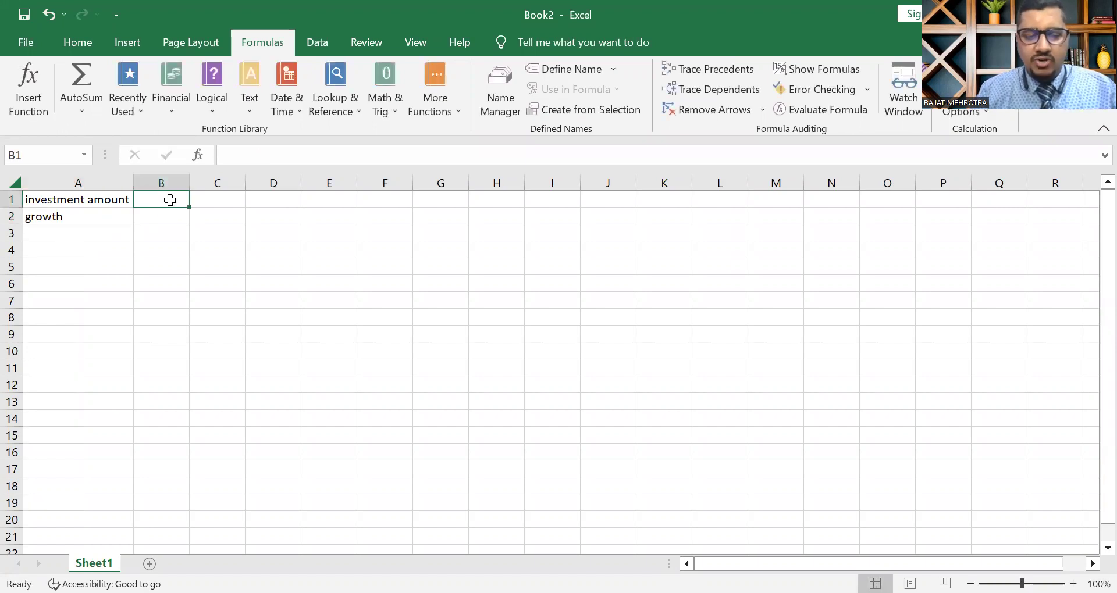
type("5000")
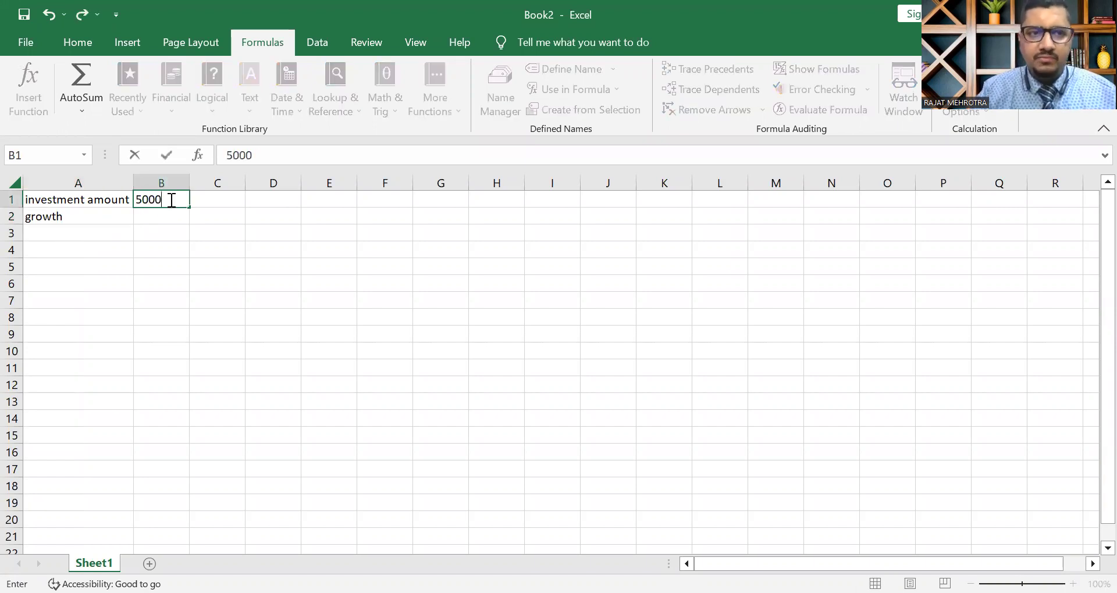
left_click(161, 223)
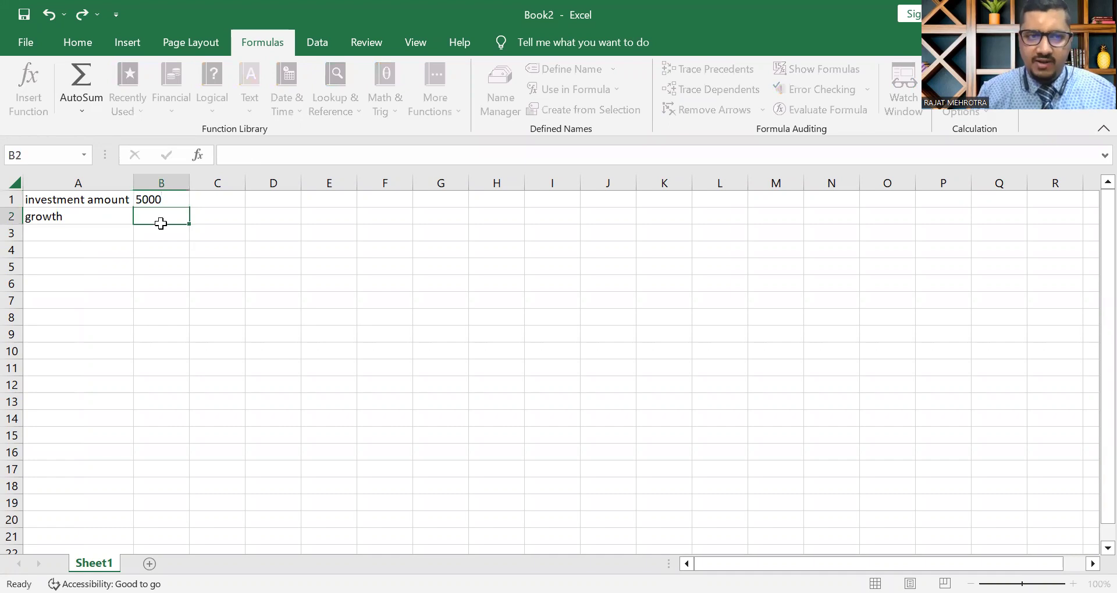
Step: Label cell A3 "monthly growth" below the growth label
left_click(57, 232)
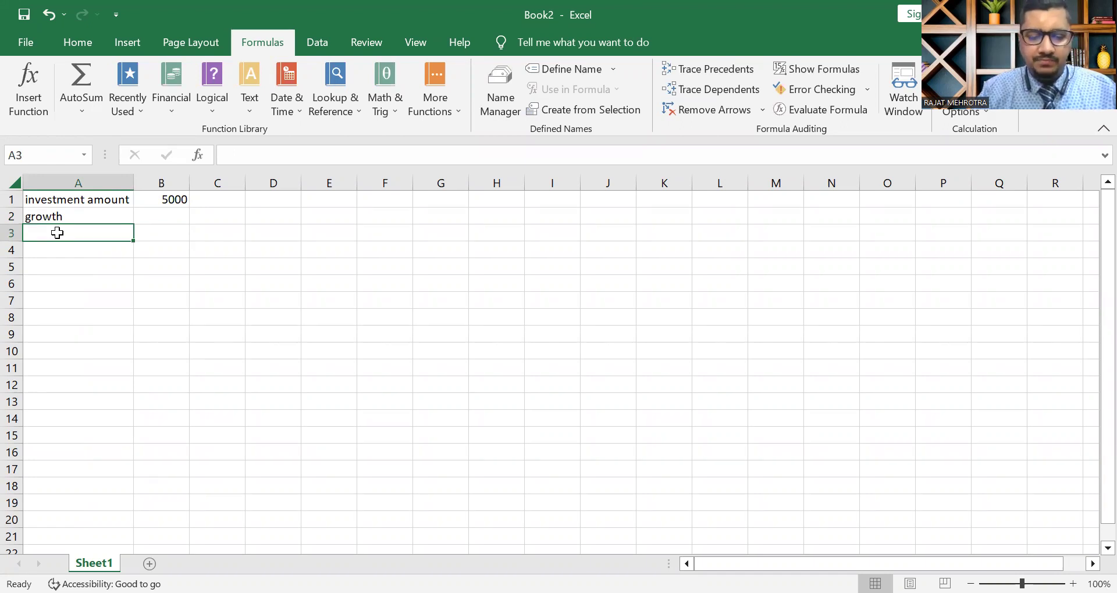
type("mon")
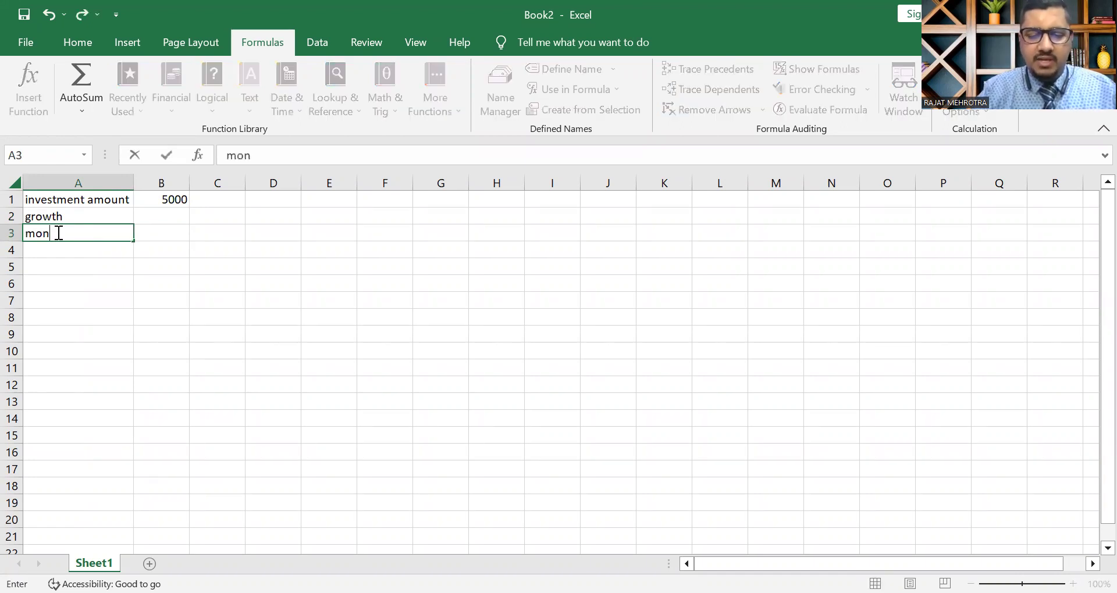
type("thly")
key("BackSpace")
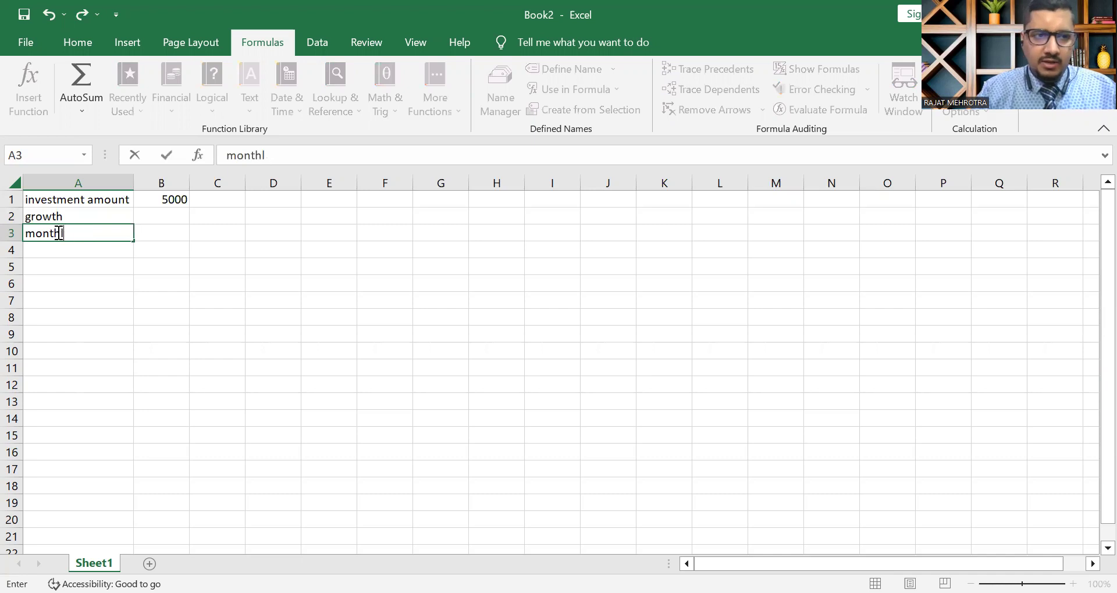
type("y growth")
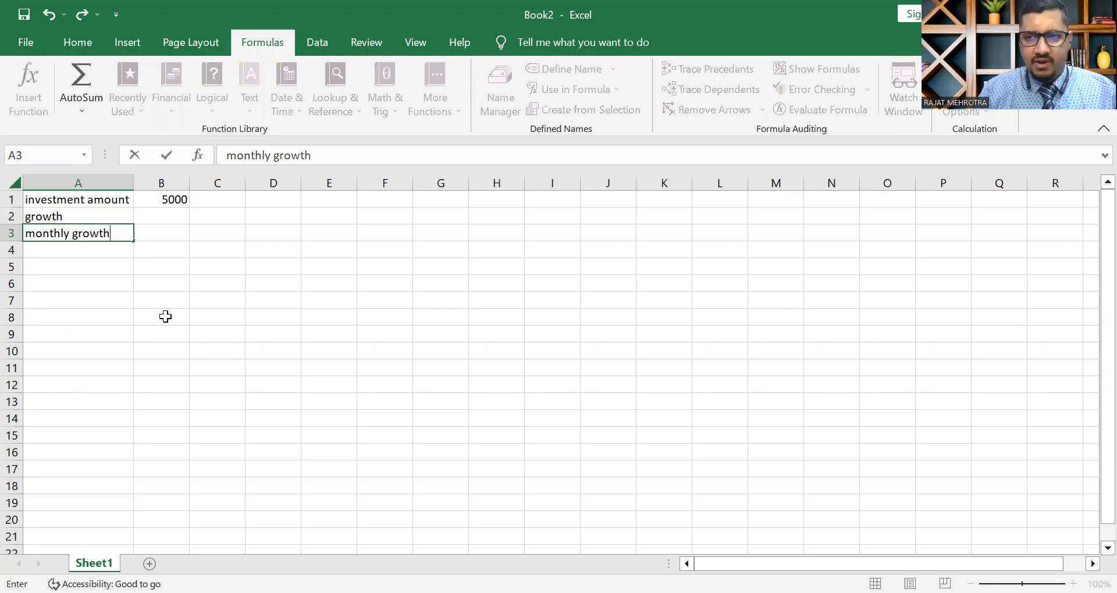
left_click(177, 239)
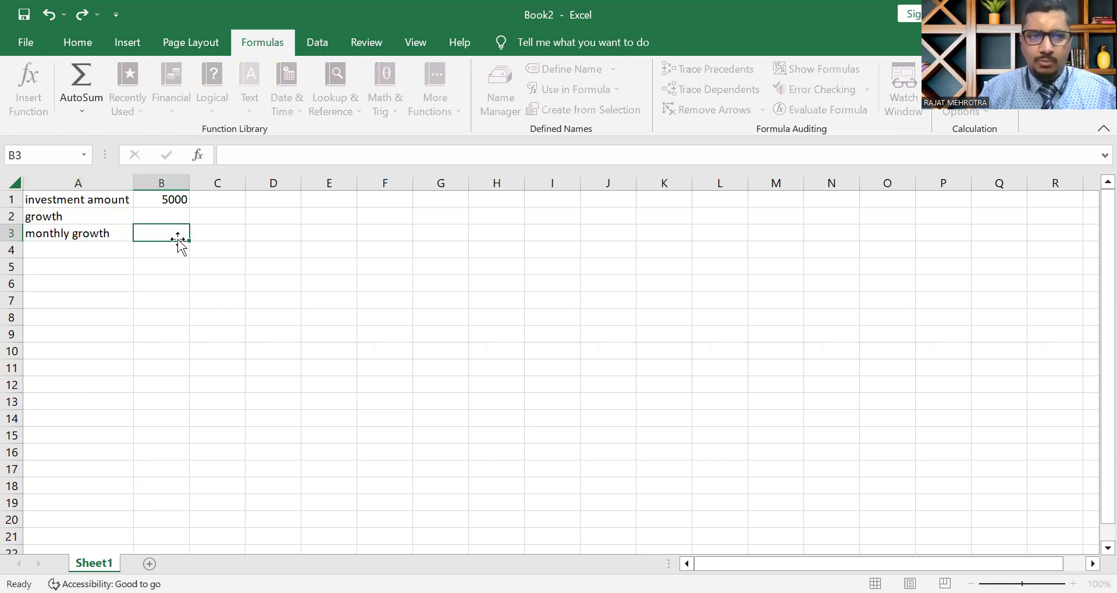
Step: Label cell A4 "frequency" and enter 12 beside it in B4
left_click(67, 257)
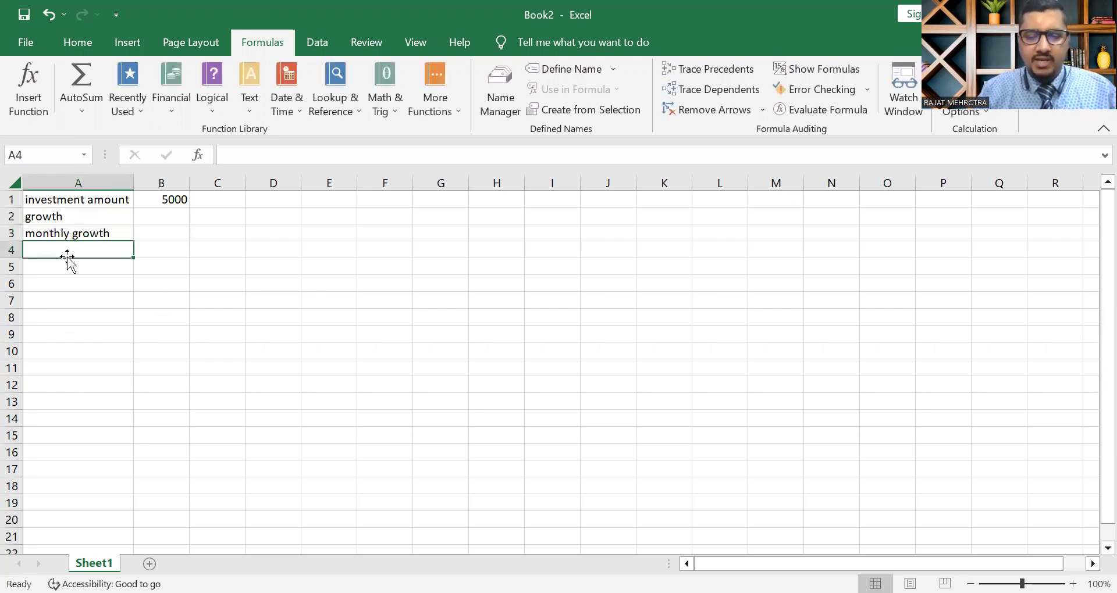
type("g")
key("BackSpace")
key("BackSpace")
type("frequenv")
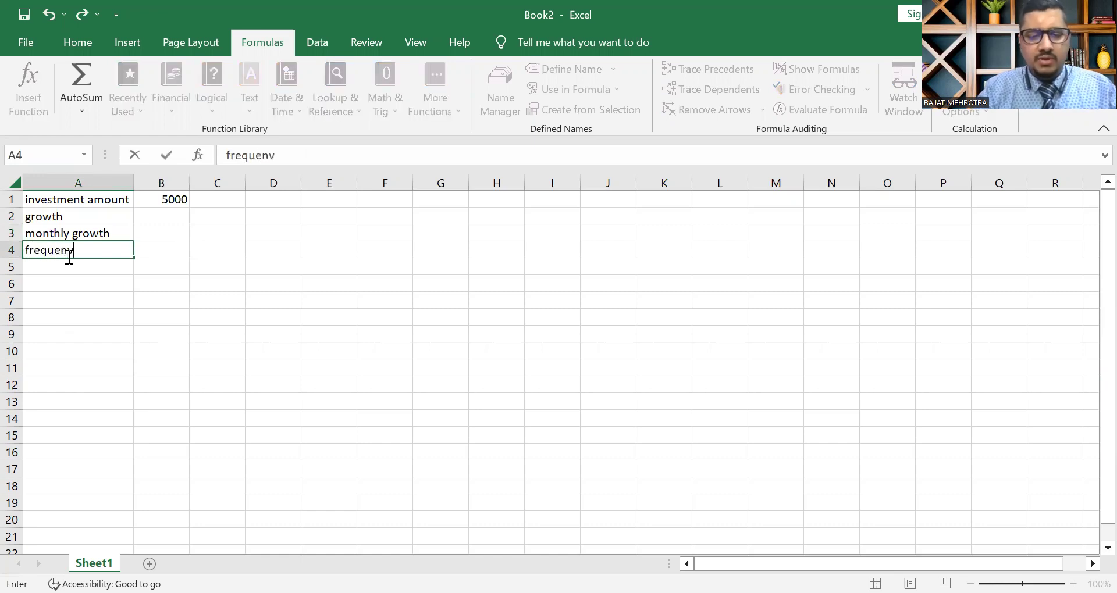
key("BackSpace")
type("cy")
key("BackSpace")
key("BackSpace")
key("BackSpace")
type("ncy")
left_click(166, 253)
type("12")
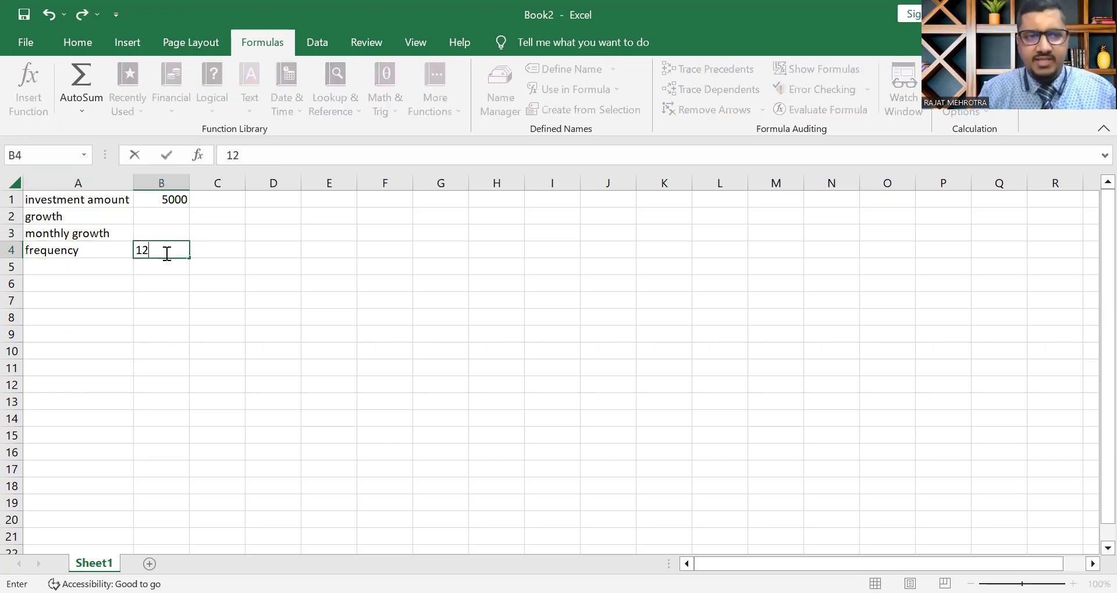
Step: Label cell A5 "return" below the frequency row
left_click(51, 268)
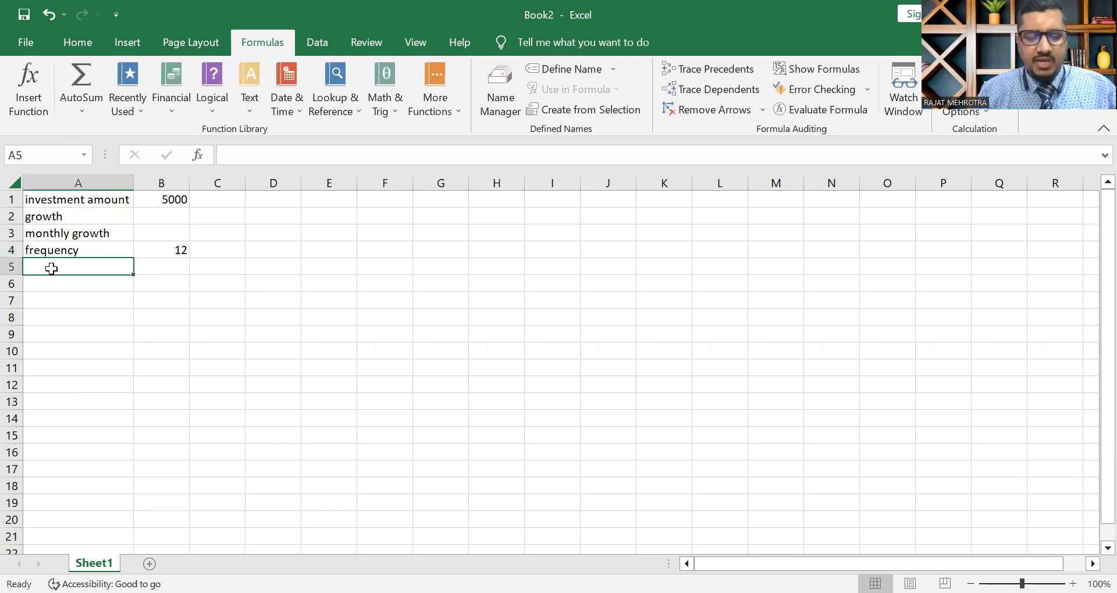
type("retrun")
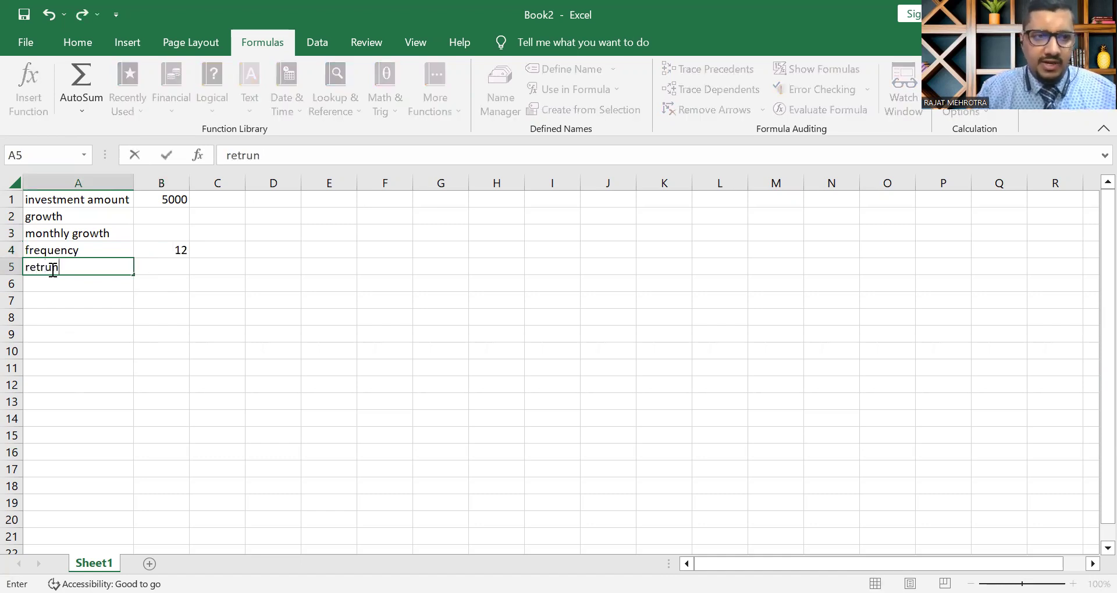
key("BackSpace")
key("BackSpace")
key("BackSpace")
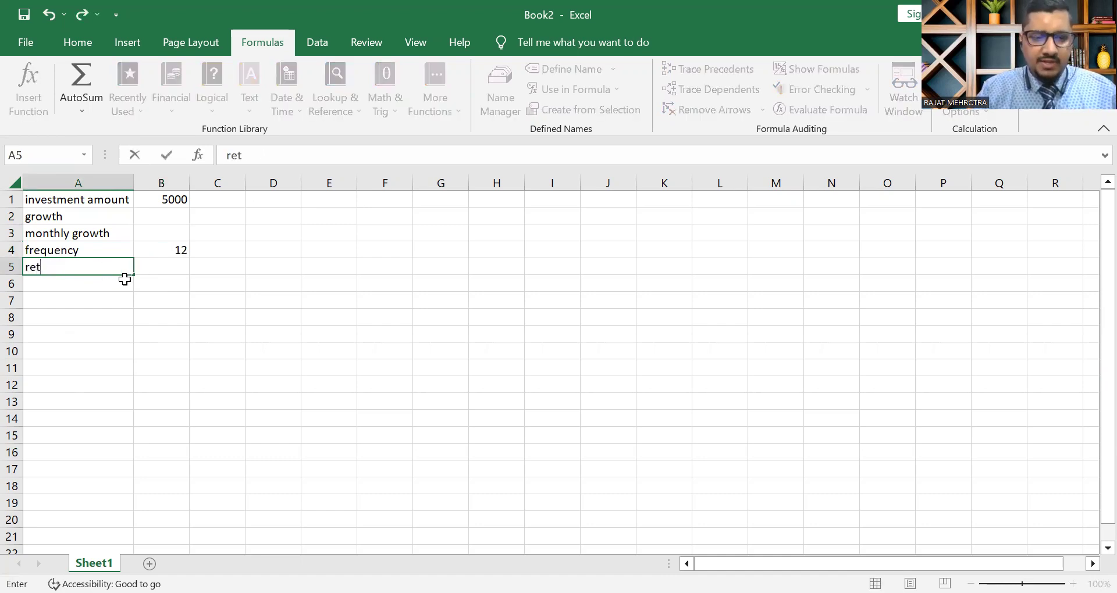
type("urn")
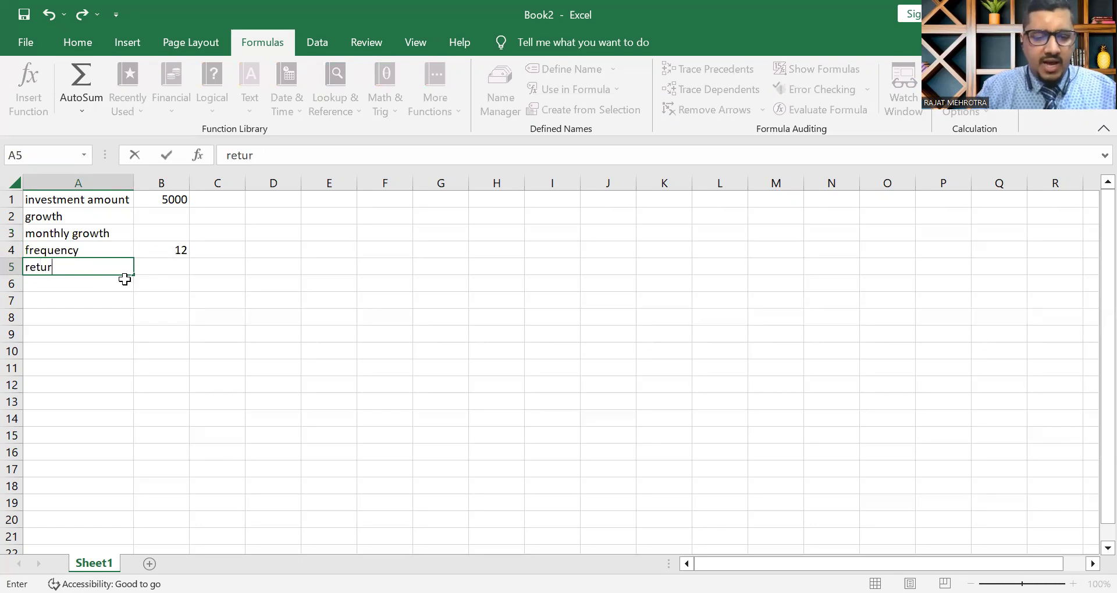
Step: Enter the return rate in B5 as 12%
left_click(186, 266)
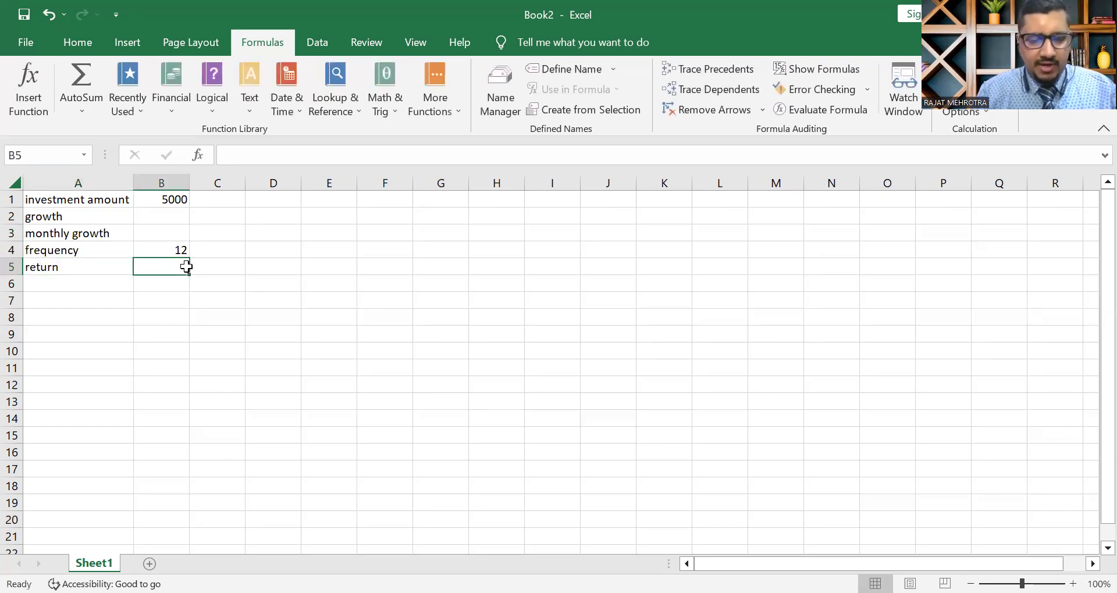
type("12")
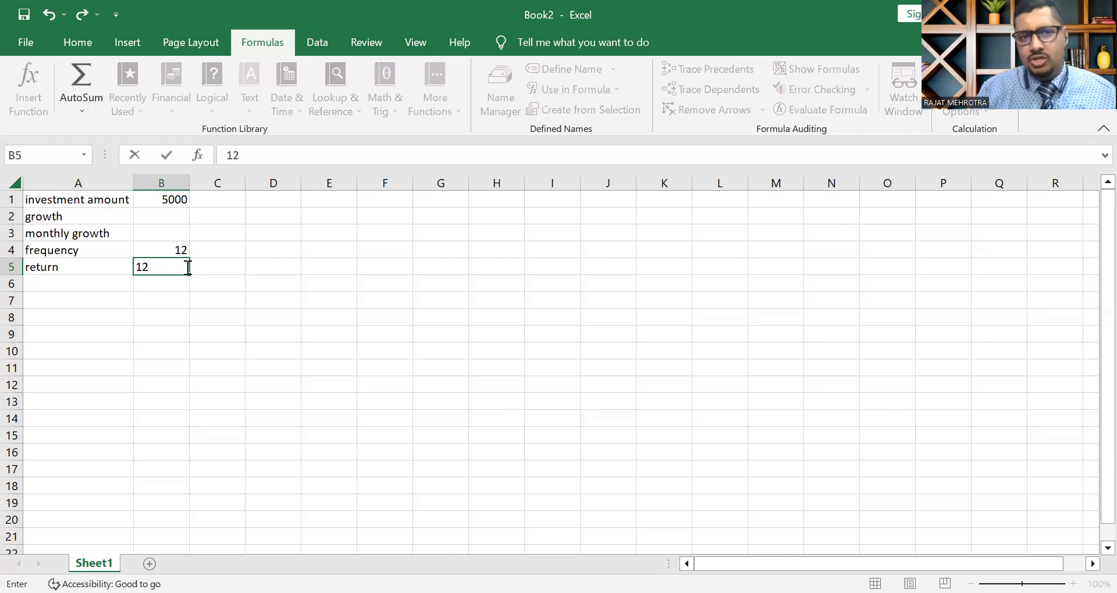
left_click(244, 287)
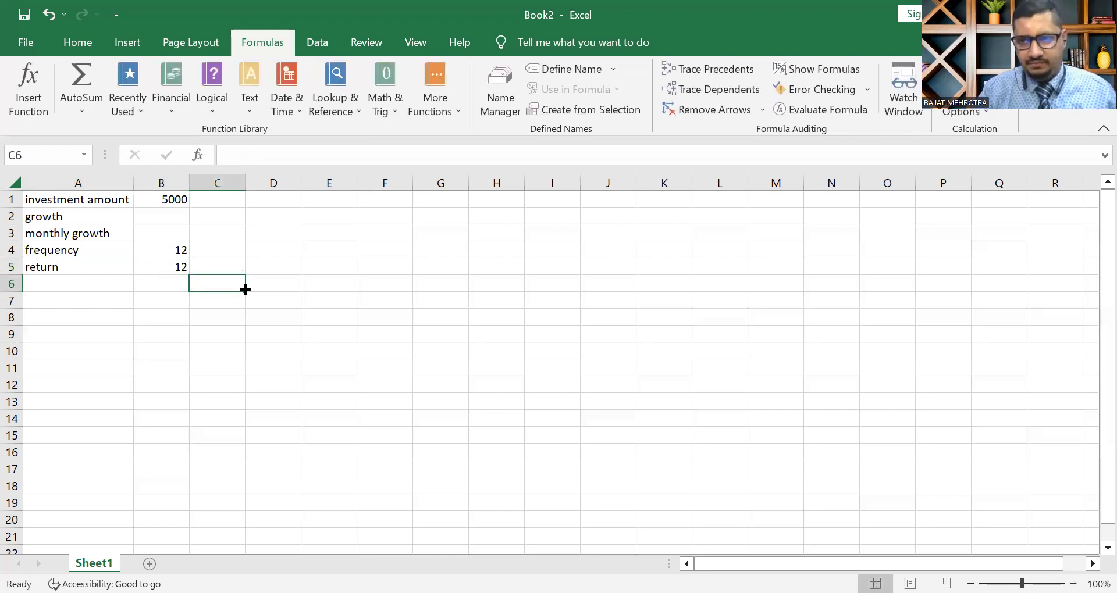
left_click(173, 270)
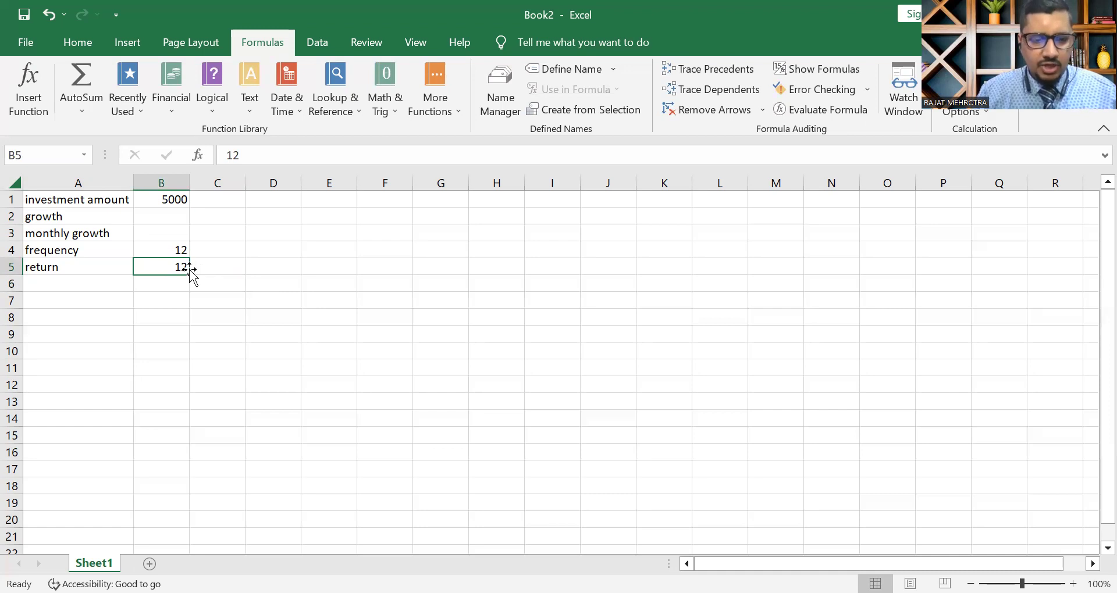
type("%")
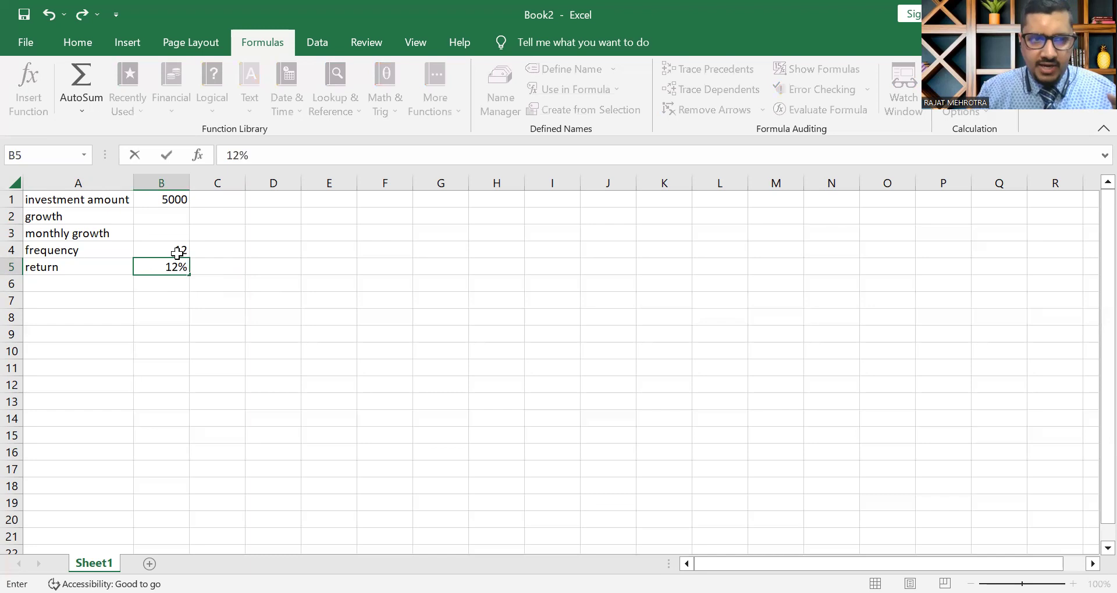
left_click(178, 251)
left_click(168, 233)
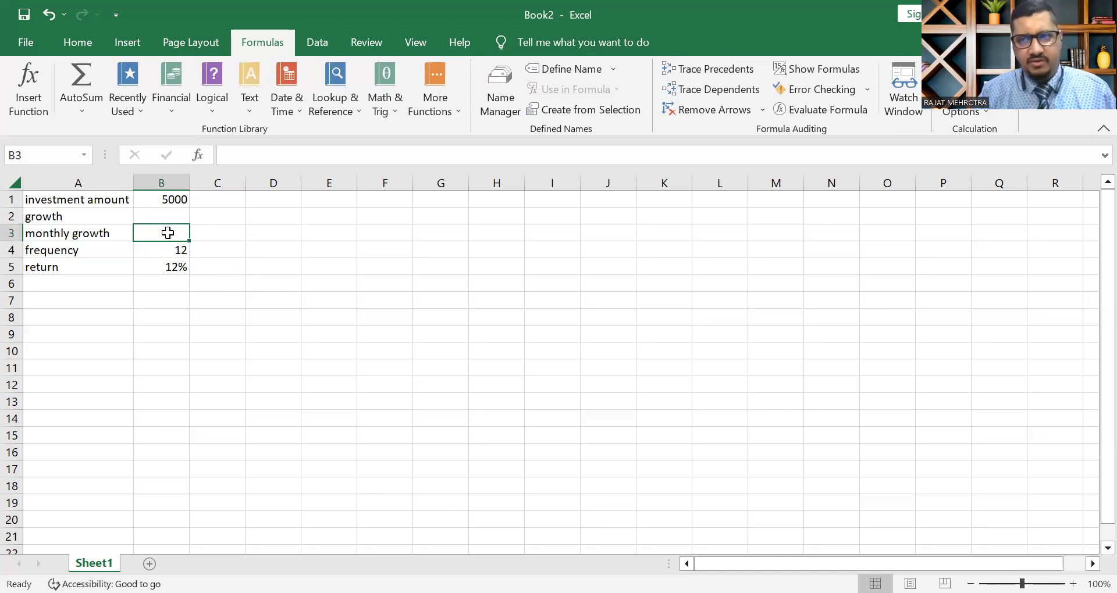
Step: Add the headers "year", "SIP" and "Accumulation" in D1:F1 and widen column F to fit its header
left_click(279, 202)
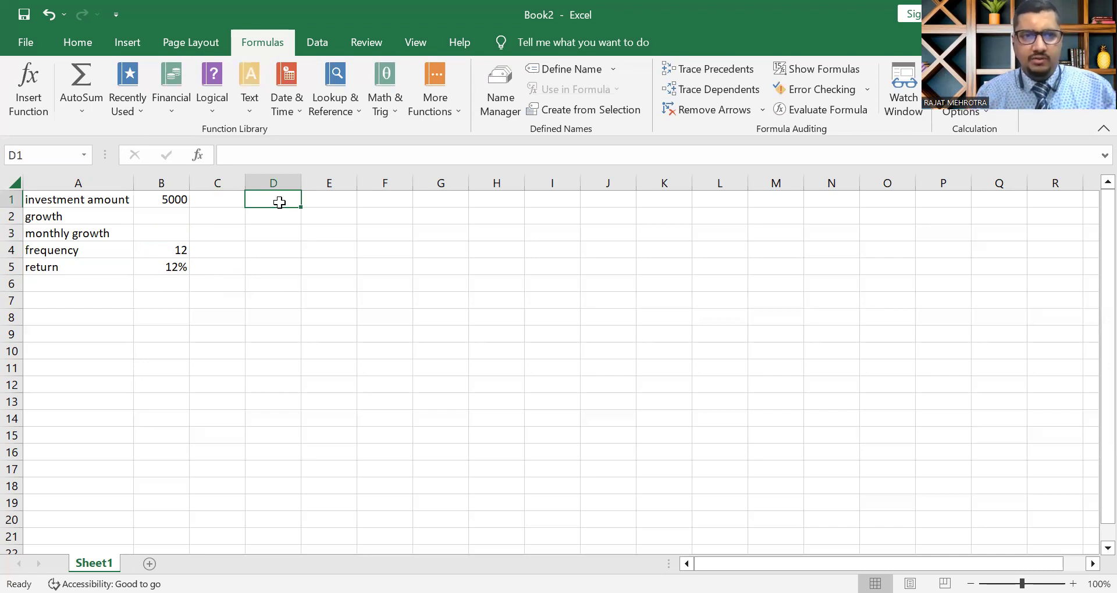
type("year")
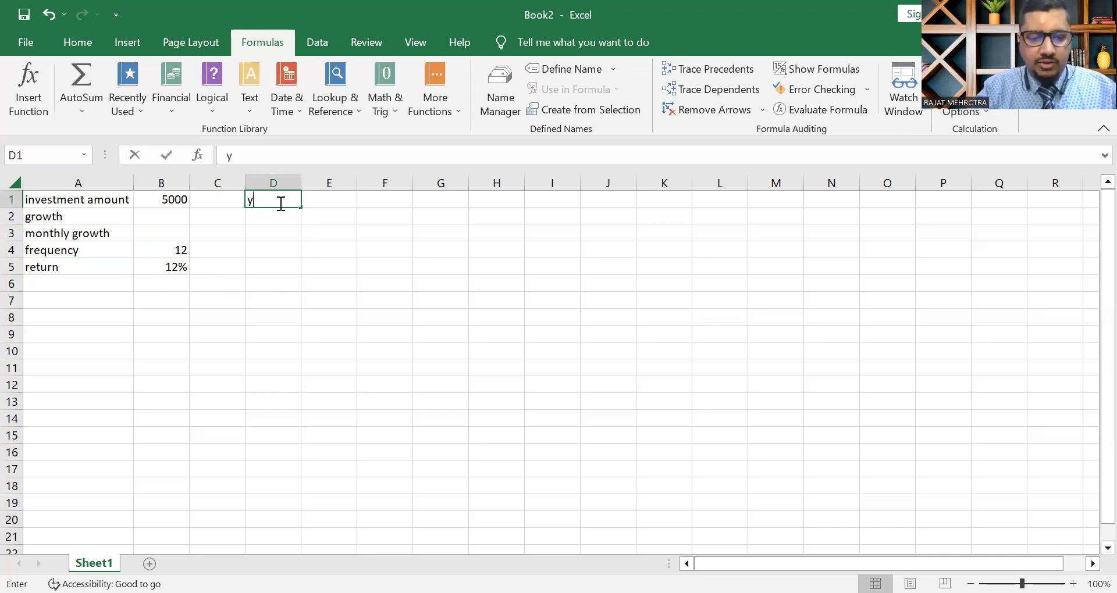
left_click(326, 204)
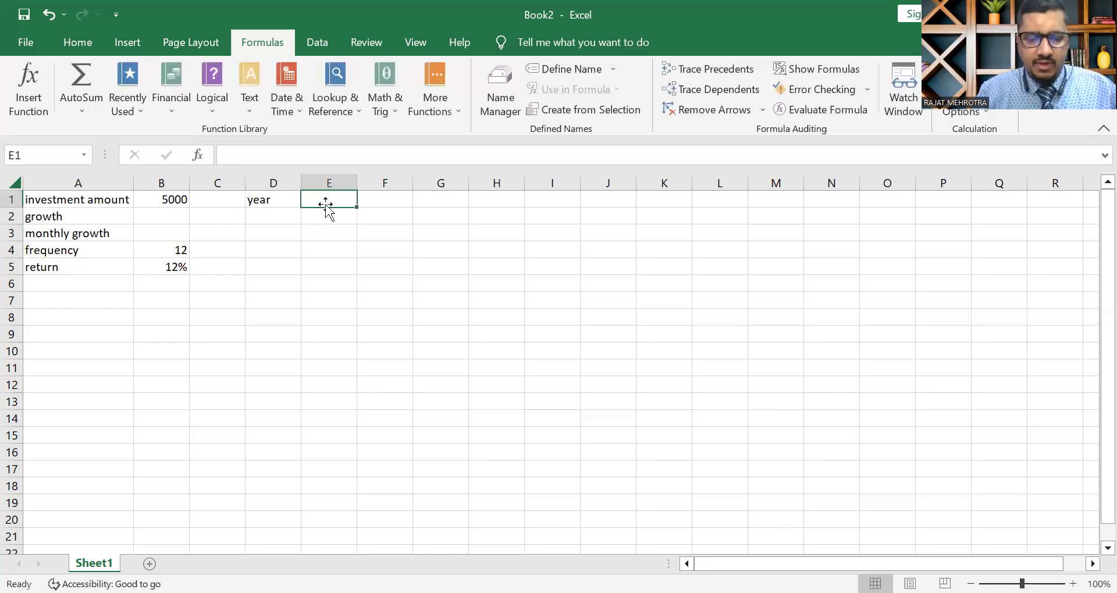
type("SIP")
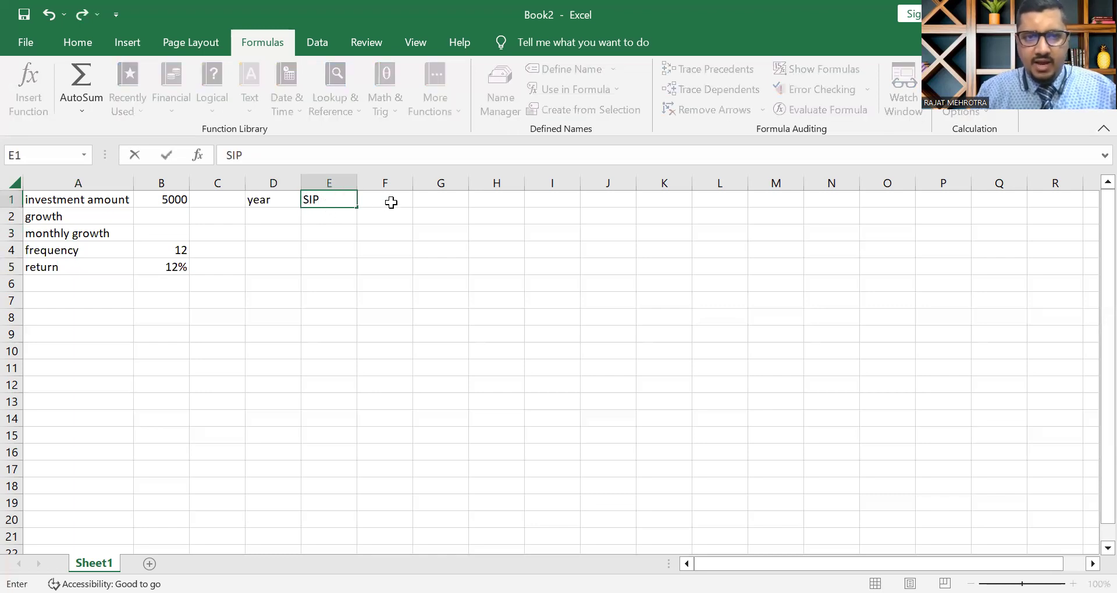
left_click(391, 201)
type("Accu")
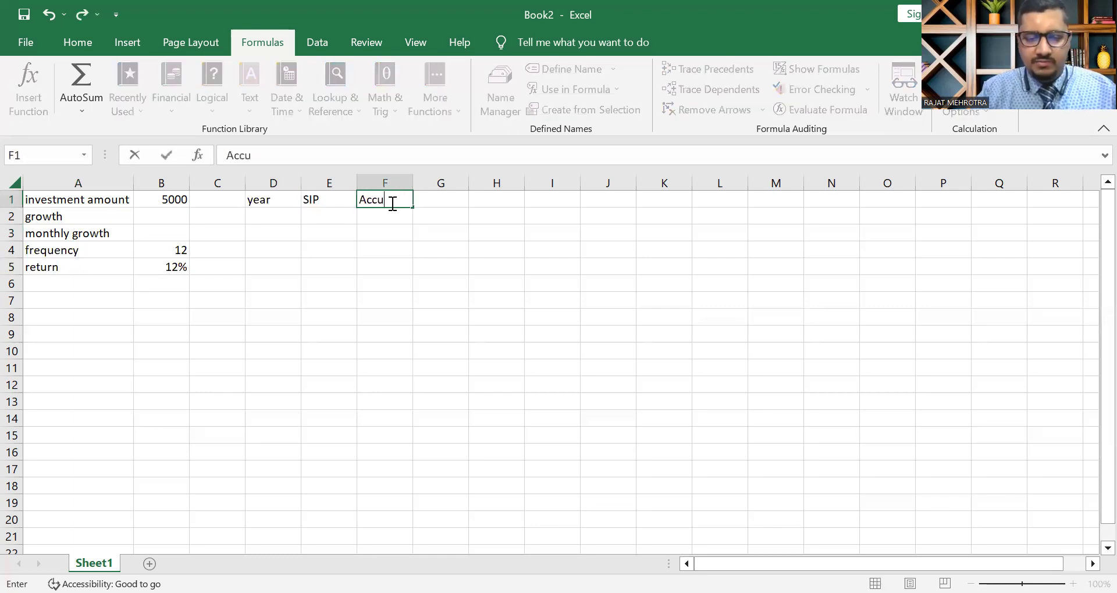
type("mulation")
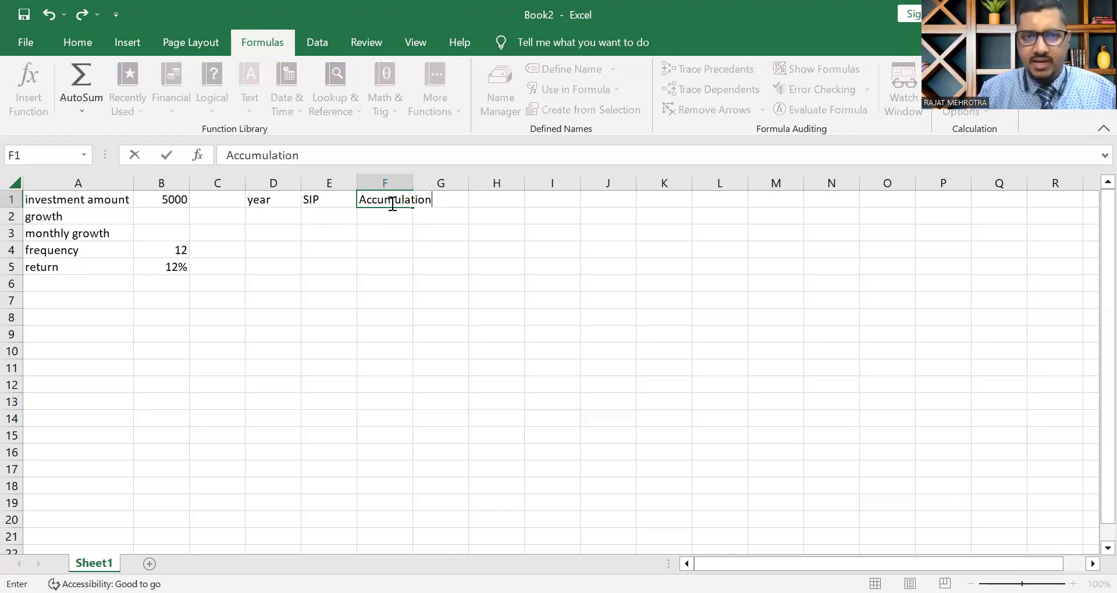
left_click(383, 281)
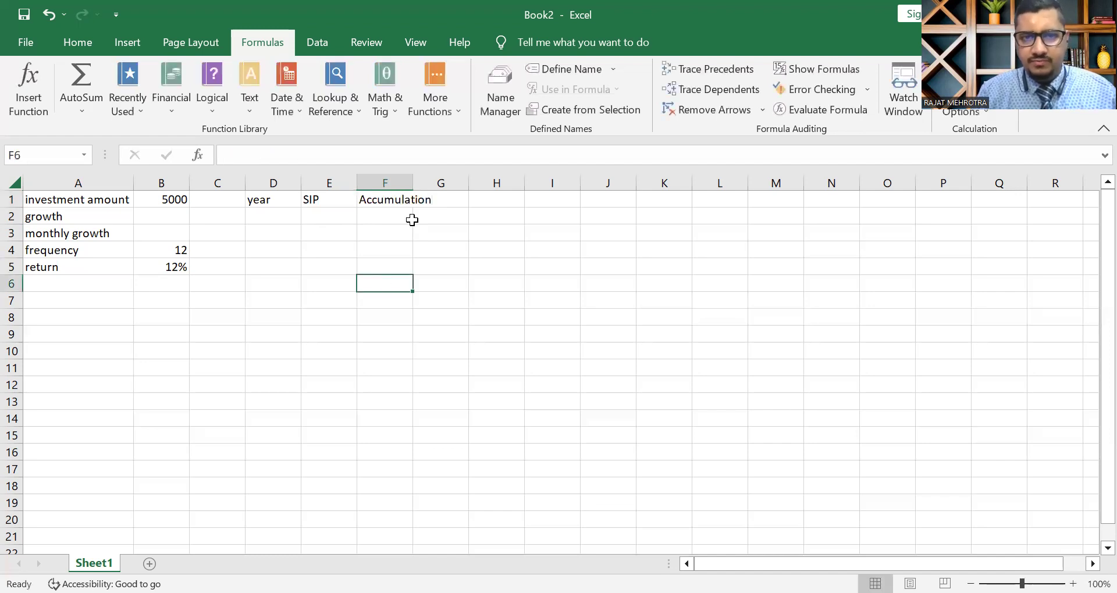
double_click(415, 182)
Step: Apply the blue font colour to the input block A1:B5 and the table headers D1:F1
left_click_drag(102, 199, 160, 267)
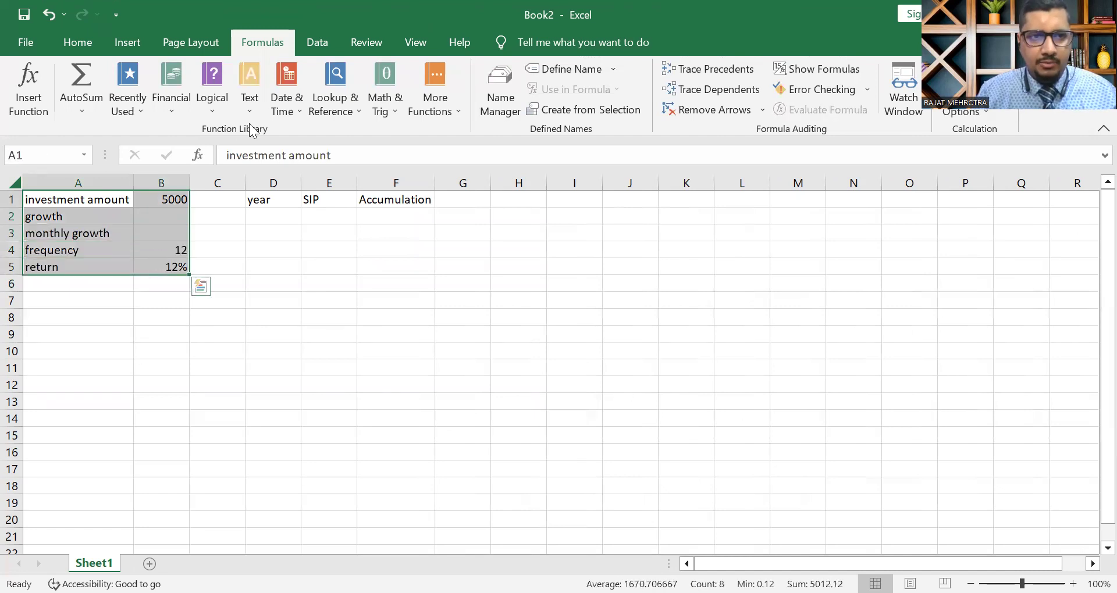
left_click(82, 43)
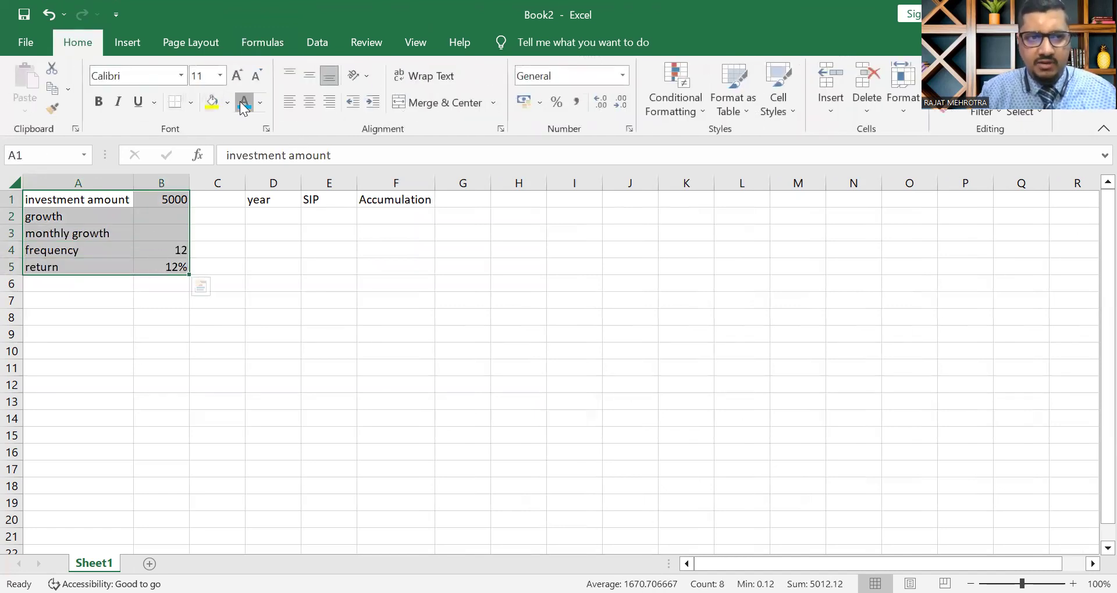
left_click(241, 105)
left_click(340, 286)
left_click(262, 198)
left_click_drag(328, 199, 409, 198)
left_click(243, 104)
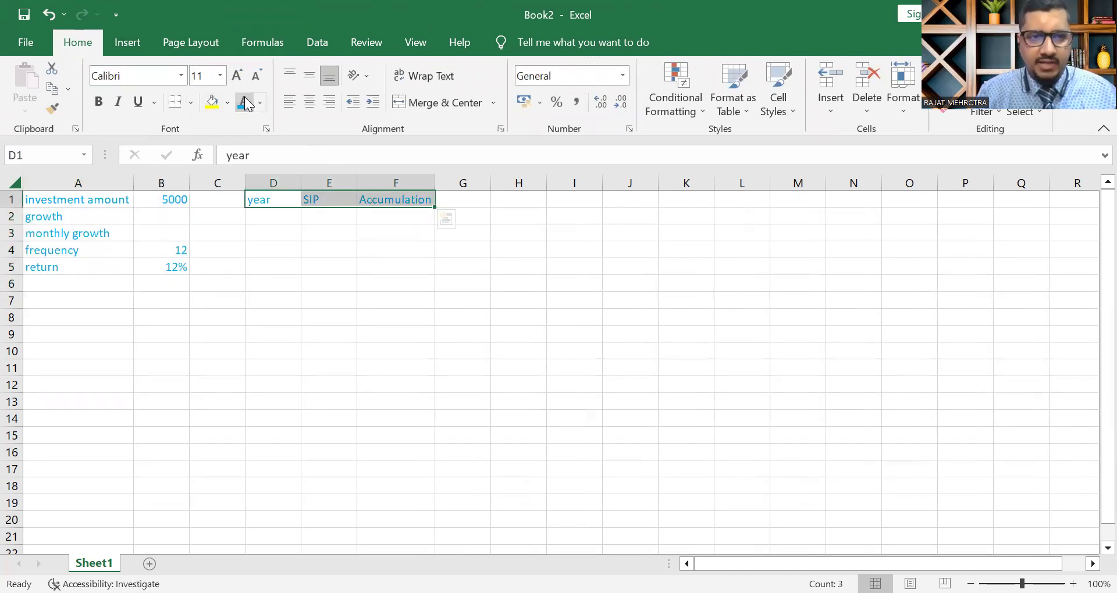
left_click(259, 217)
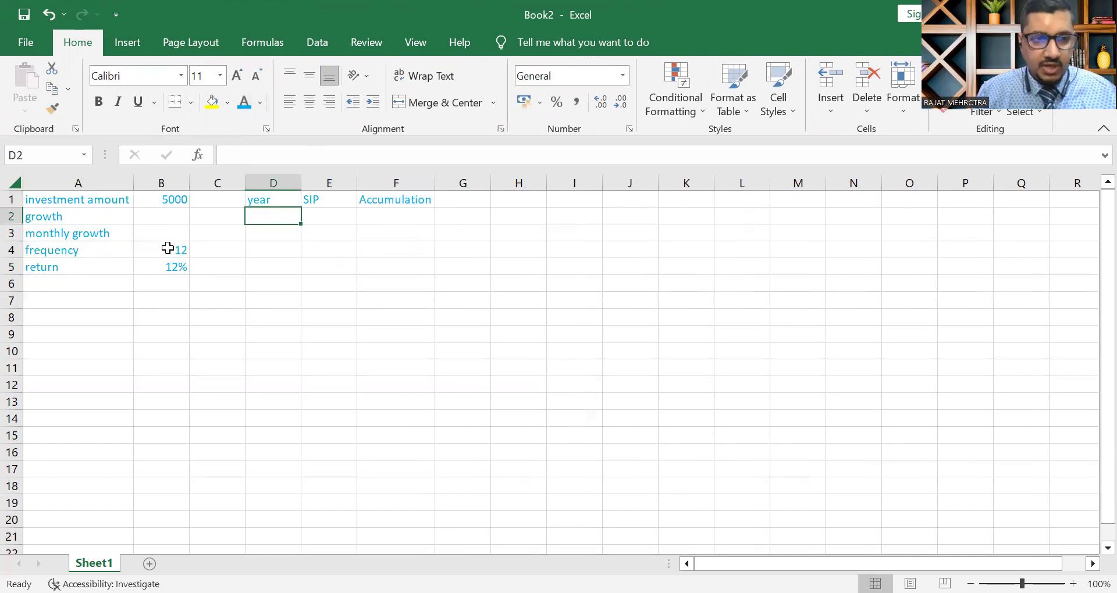
Step: Calculate the monthly growth rate in B3 with the formula =(1+B5)^(1/12)-1
left_click(163, 232)
type("=")
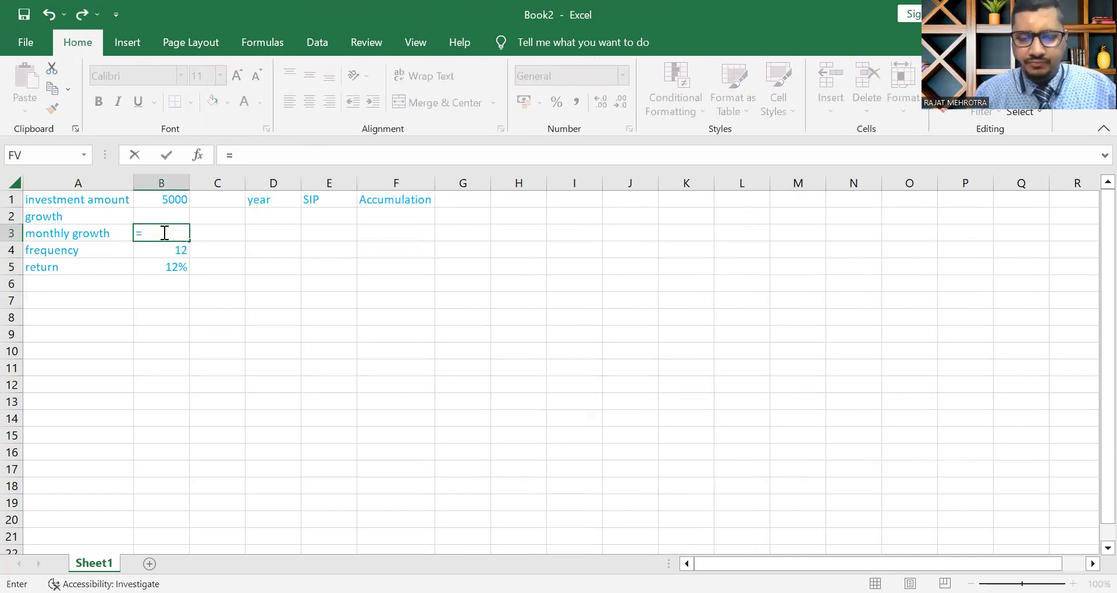
type("(1")
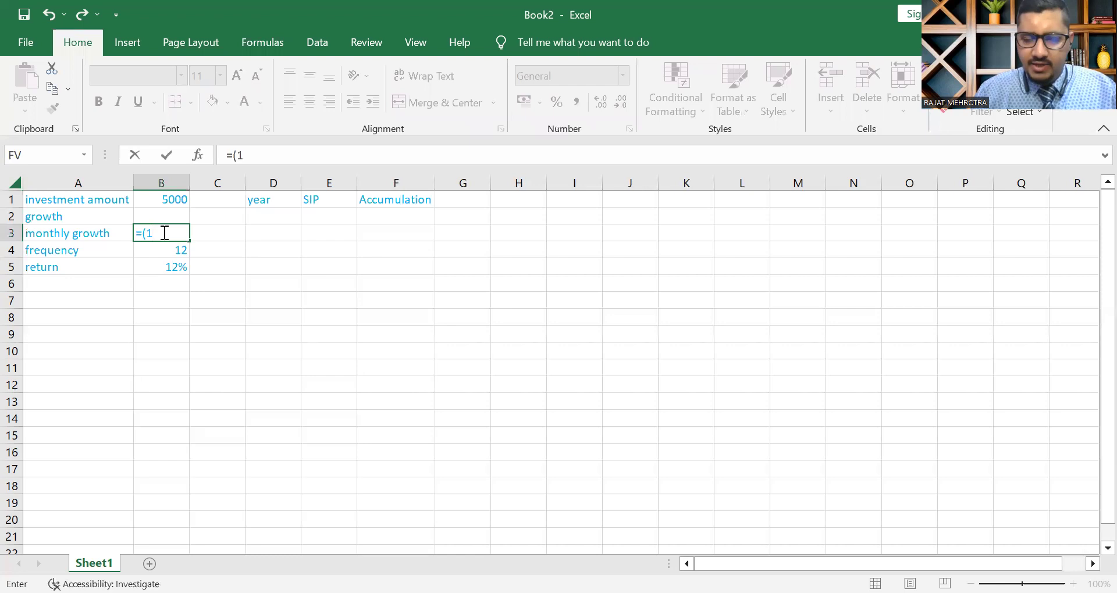
type("+")
left_click(172, 265)
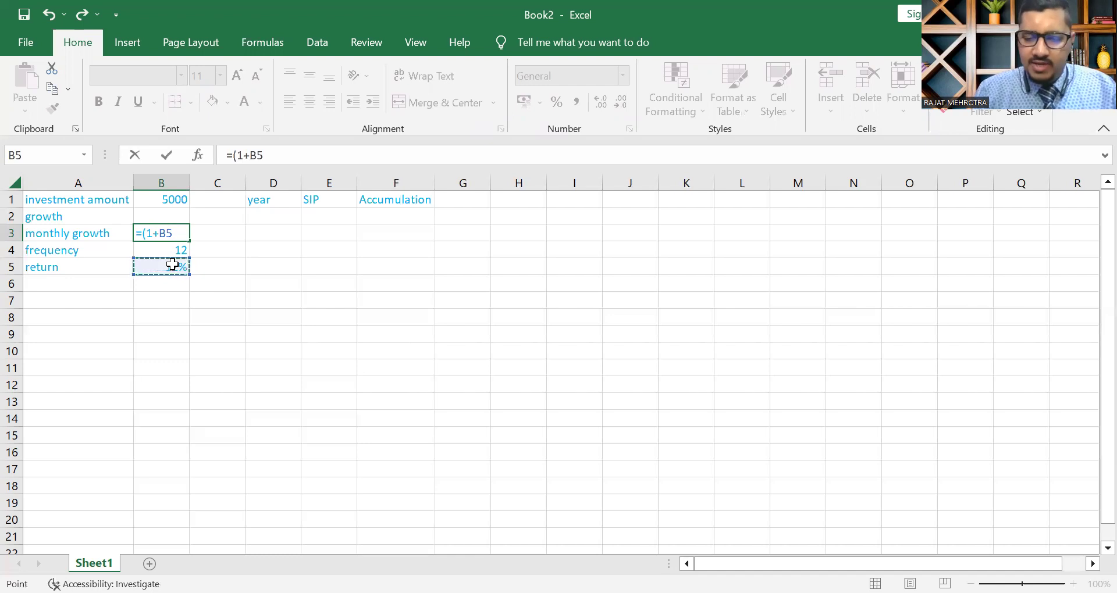
type(")^")
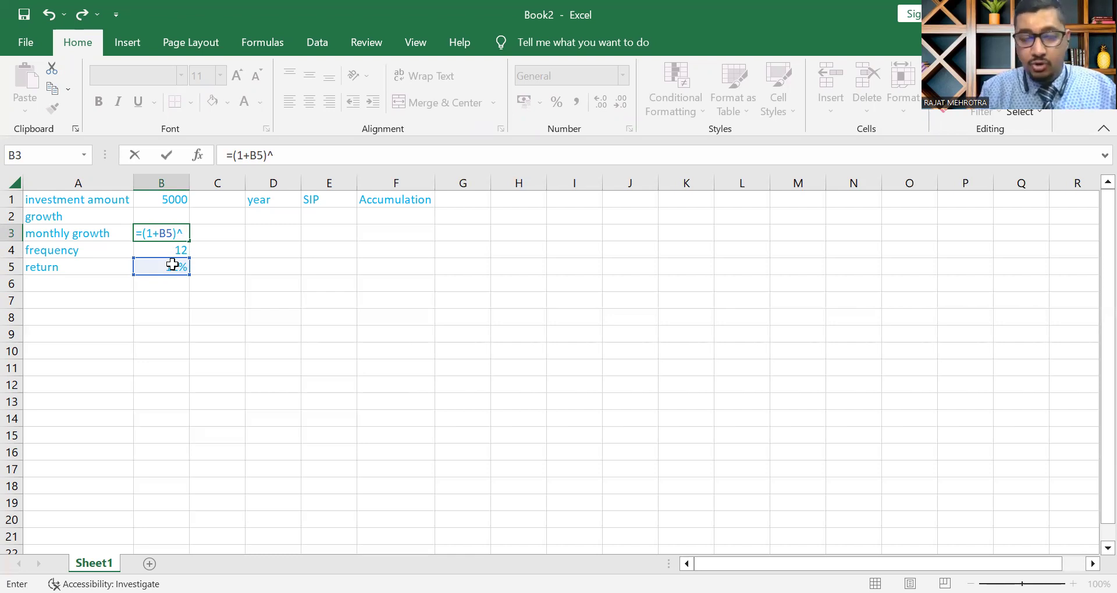
type("(")
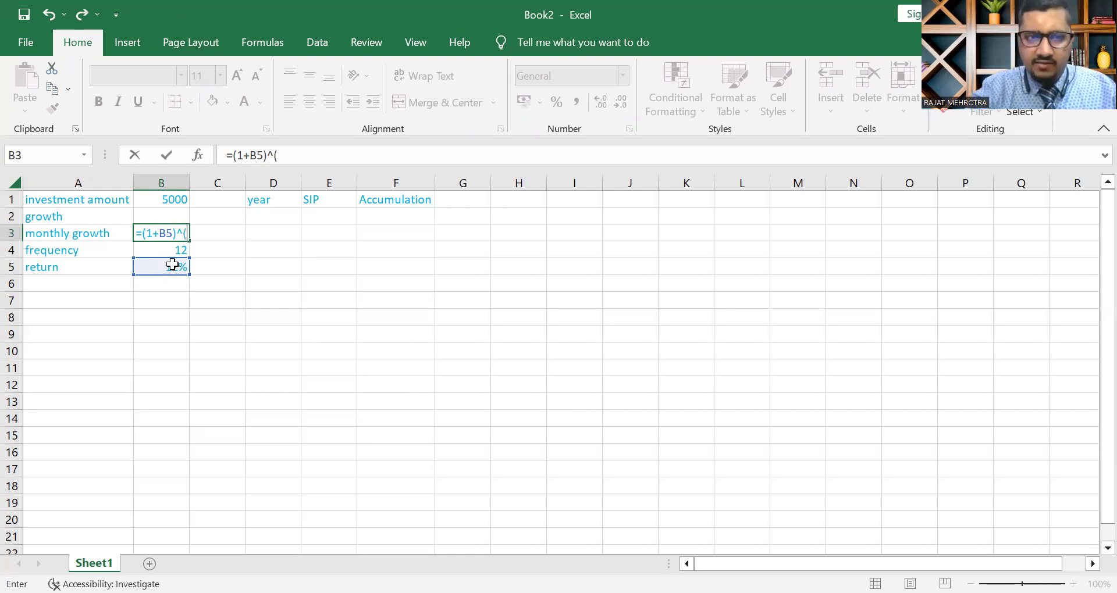
type("1/")
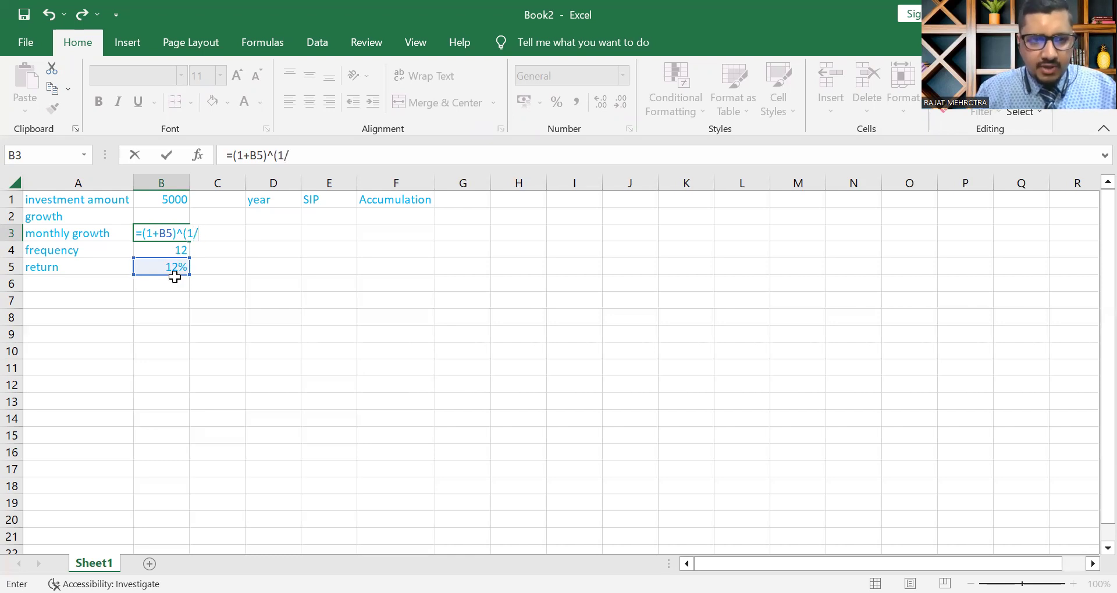
type("12")
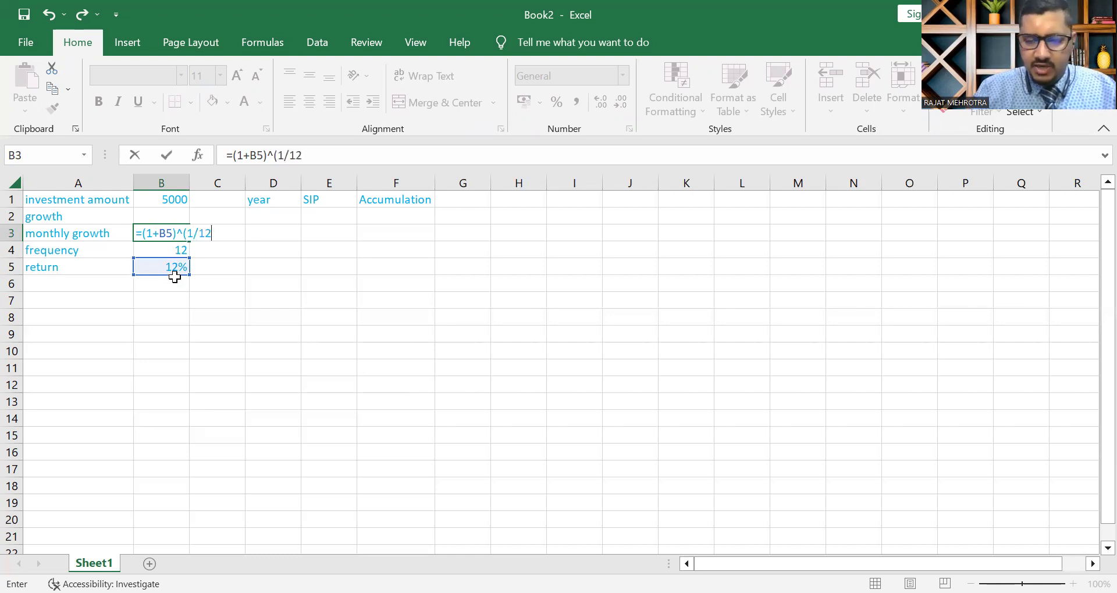
type(")-1")
key("Return")
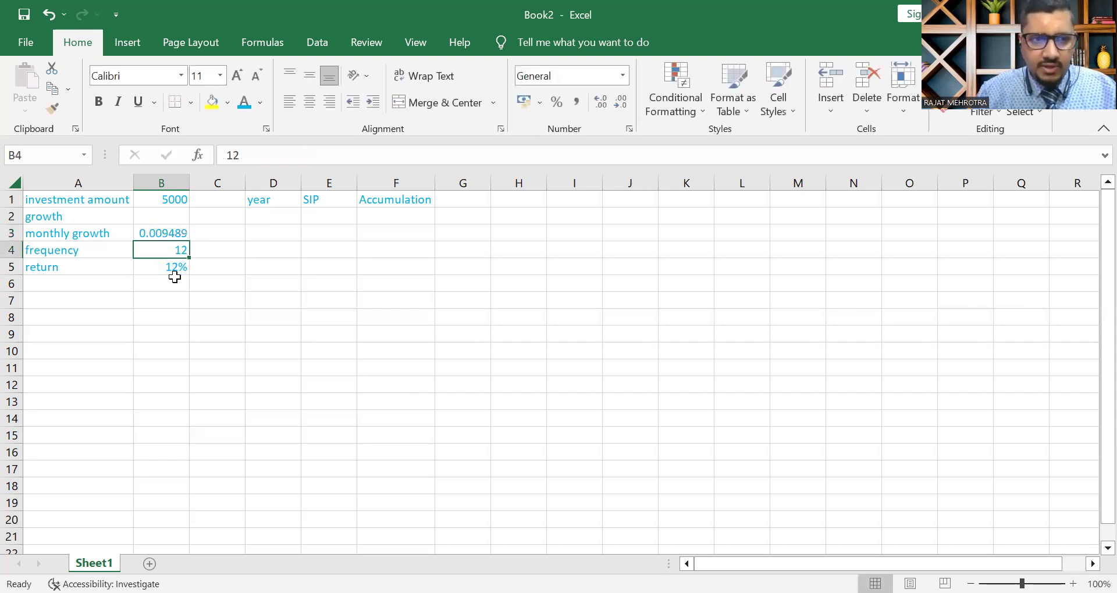
left_click(170, 233)
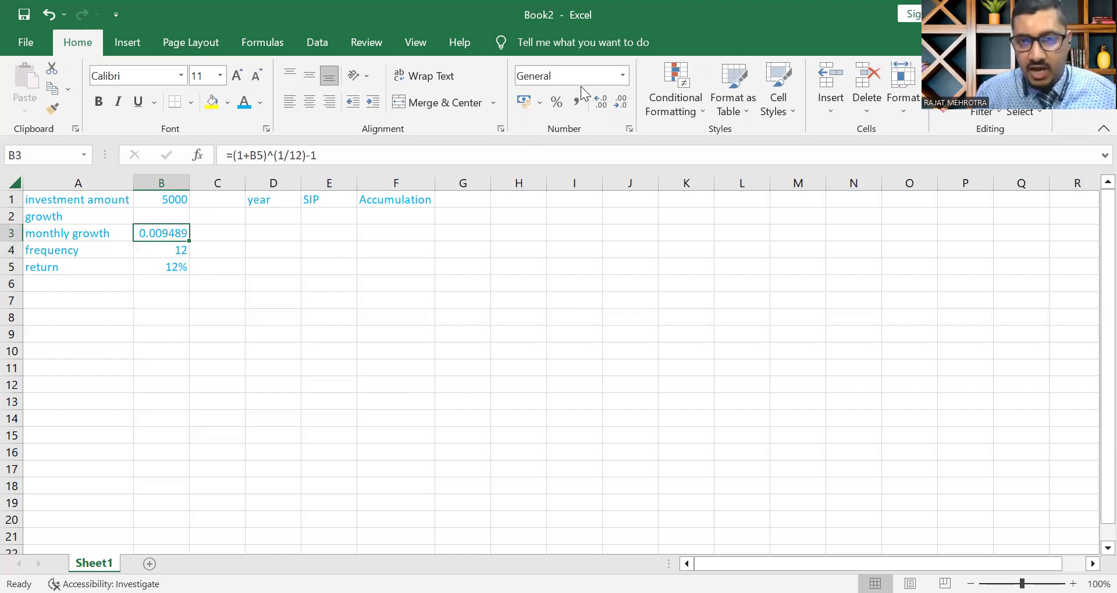
left_click(623, 82)
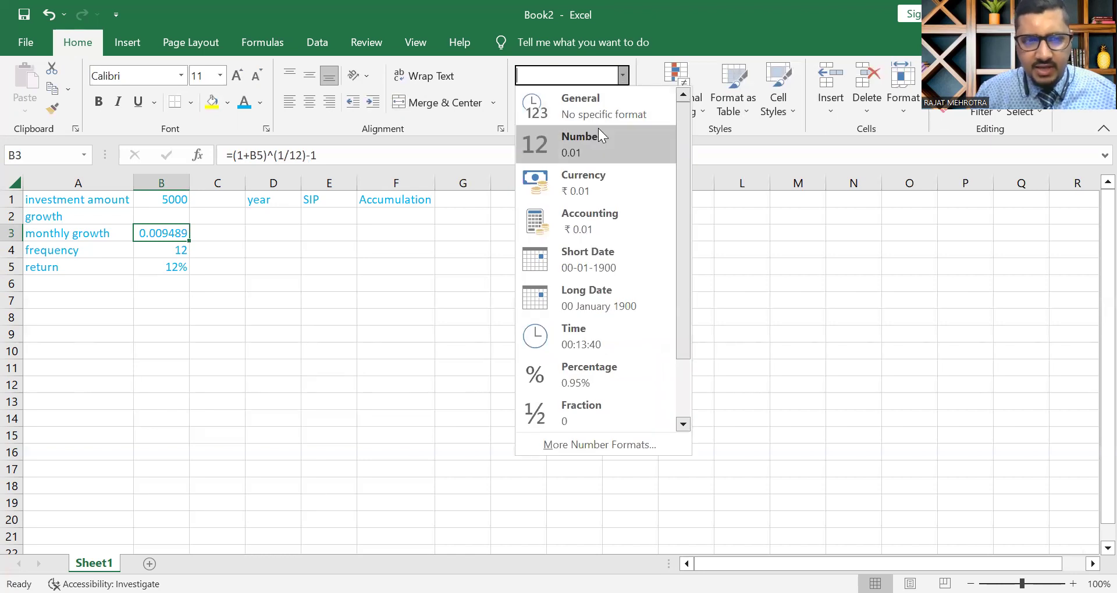
left_click(598, 135)
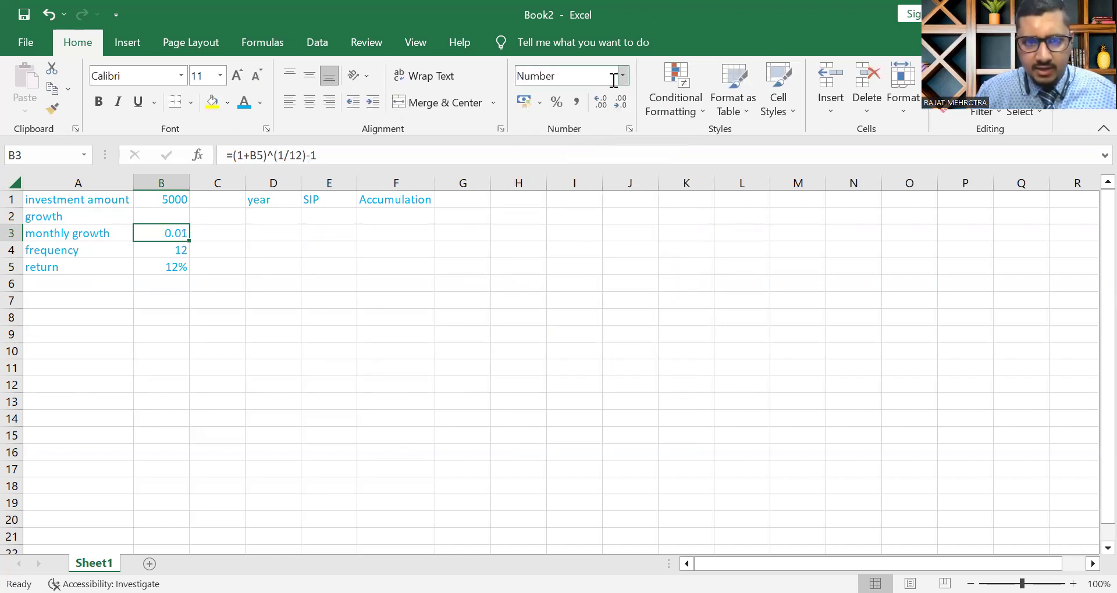
key("ctrl+z")
left_click(621, 104)
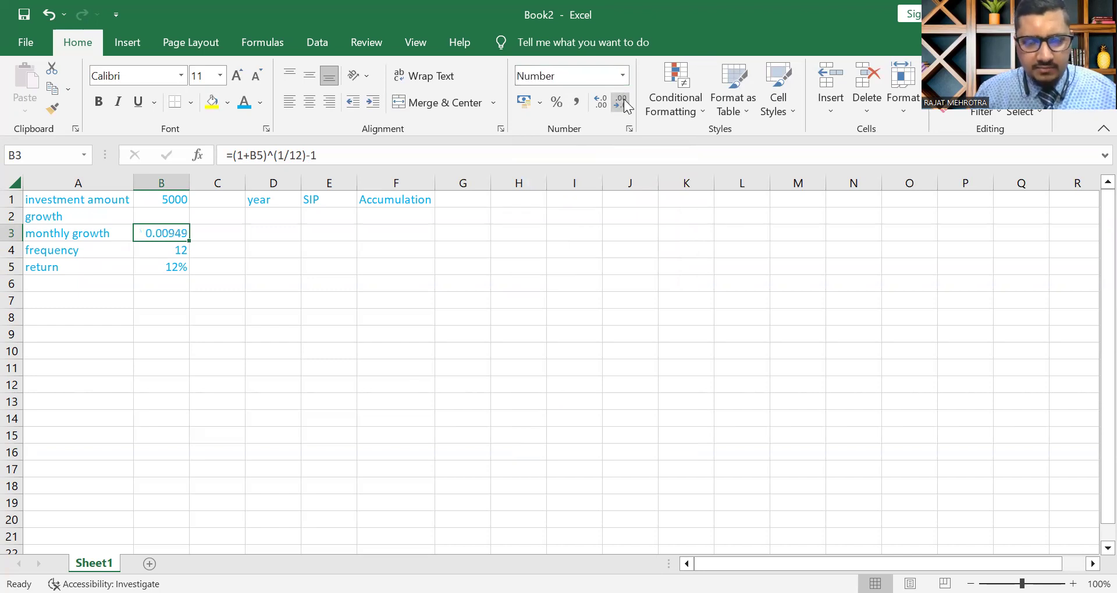
left_click(625, 105)
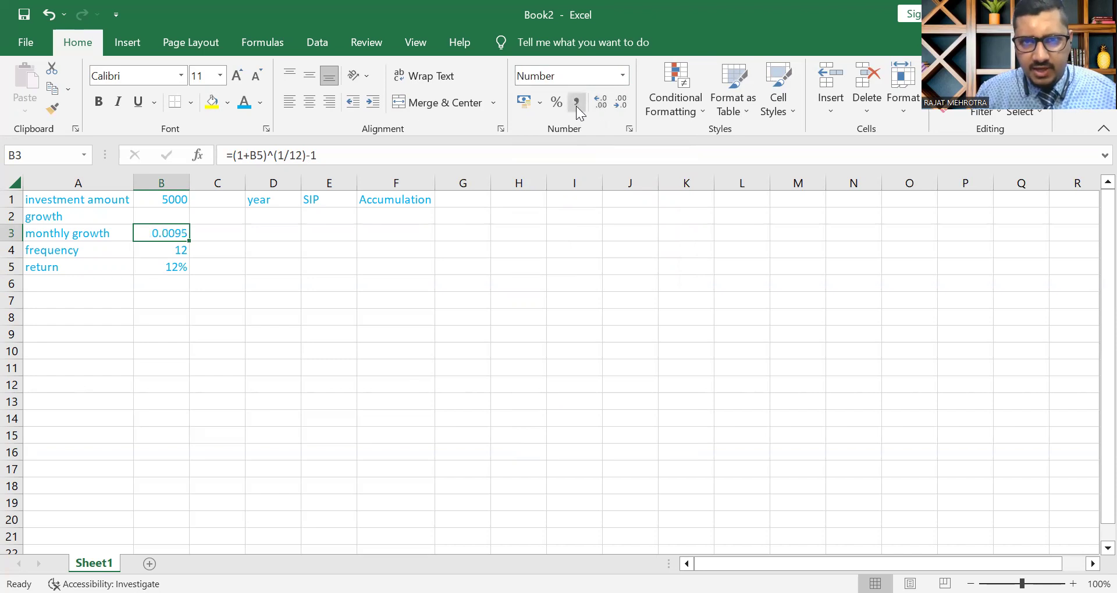
left_click(620, 75)
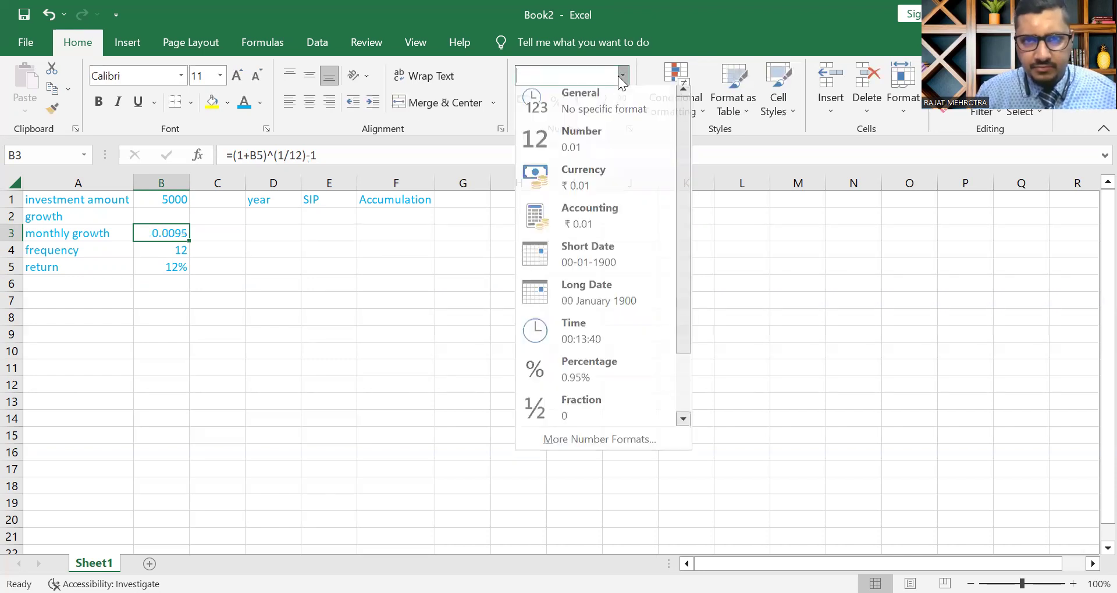
left_click(597, 117)
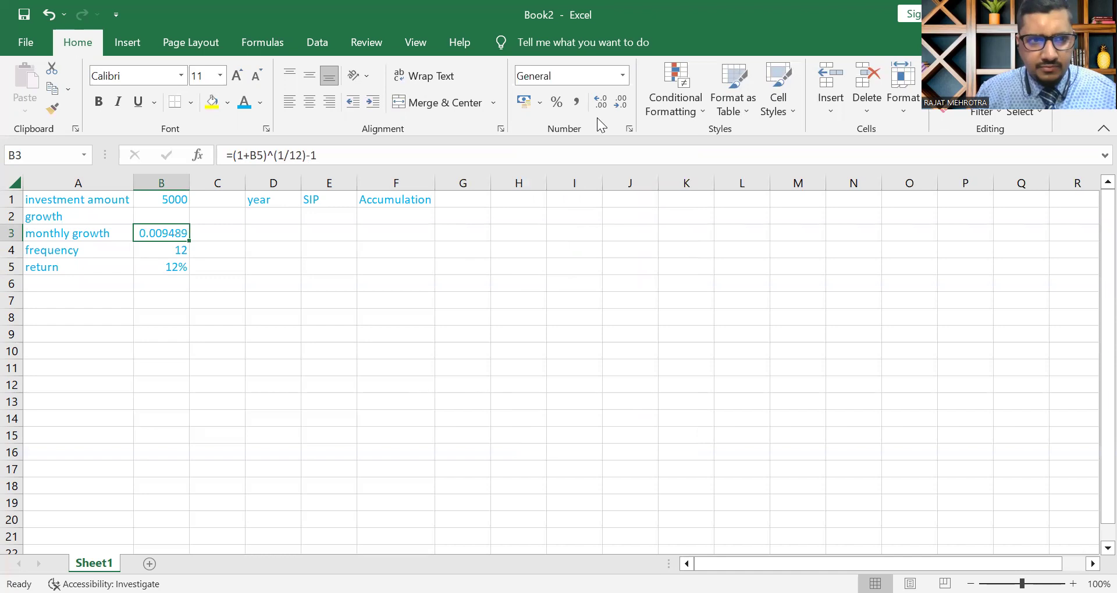
left_click(627, 105)
left_click(628, 105)
left_click(627, 105)
left_click(627, 105)
left_click(627, 105)
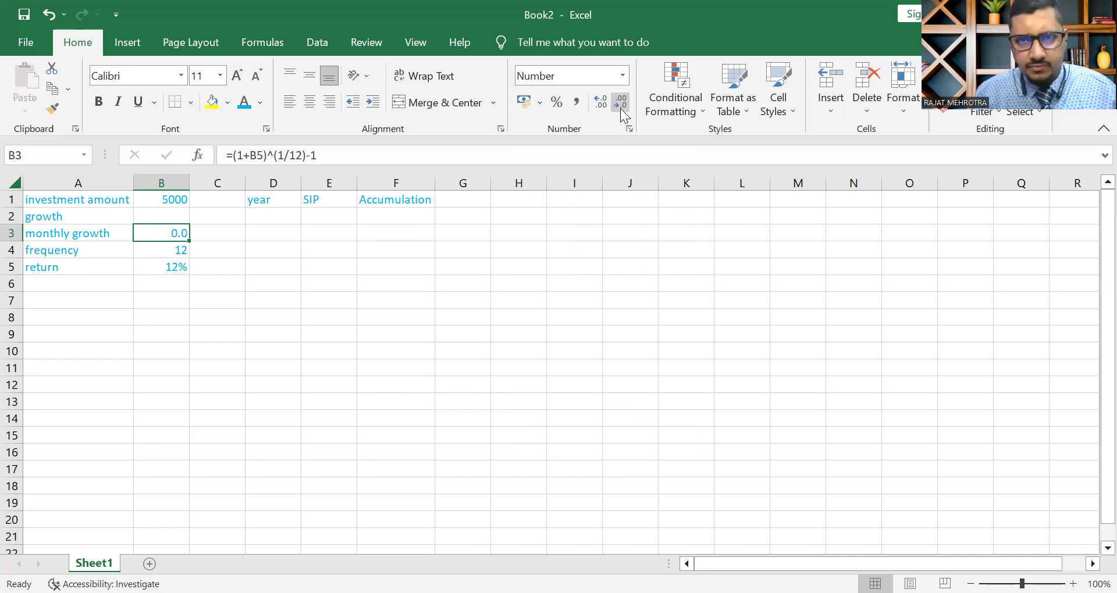
left_click(615, 103)
key("ctrl+z")
key("ctrl+z")
key("ctrl+z")
key("ctrl+z")
Step: Format the monthly growth rate in B3 as a percentage with two decimal places
left_click(560, 103)
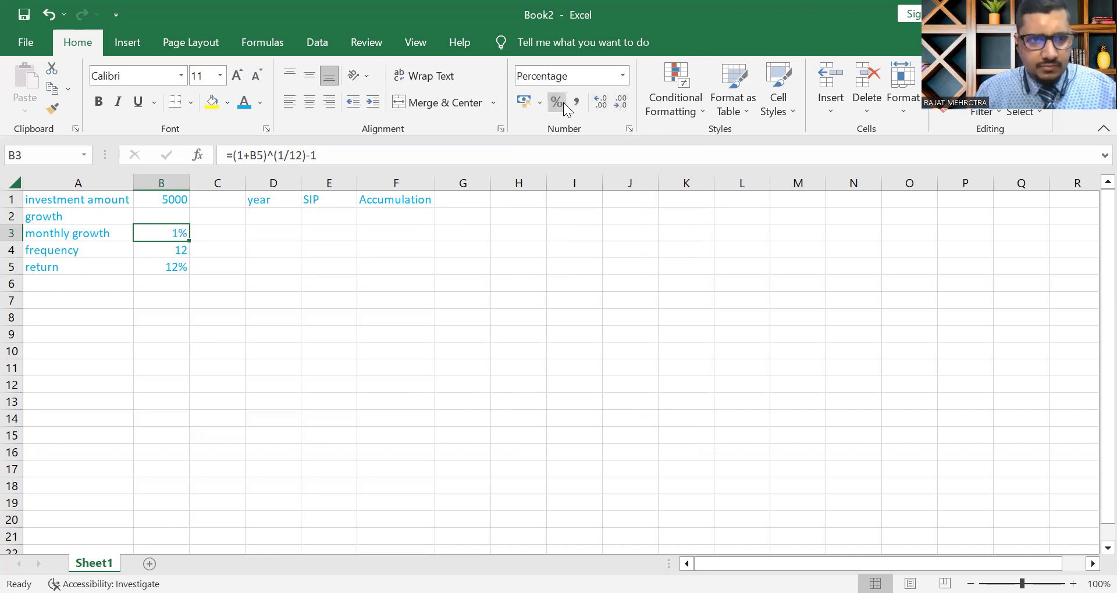
left_click(600, 103)
left_click(600, 103)
left_click(391, 366)
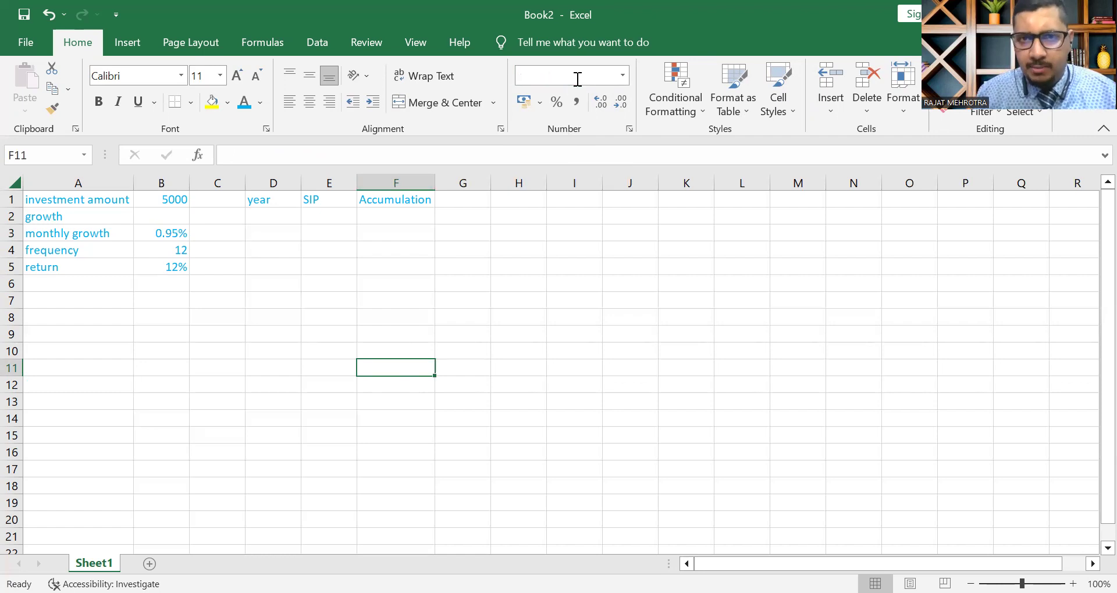
left_click(621, 76)
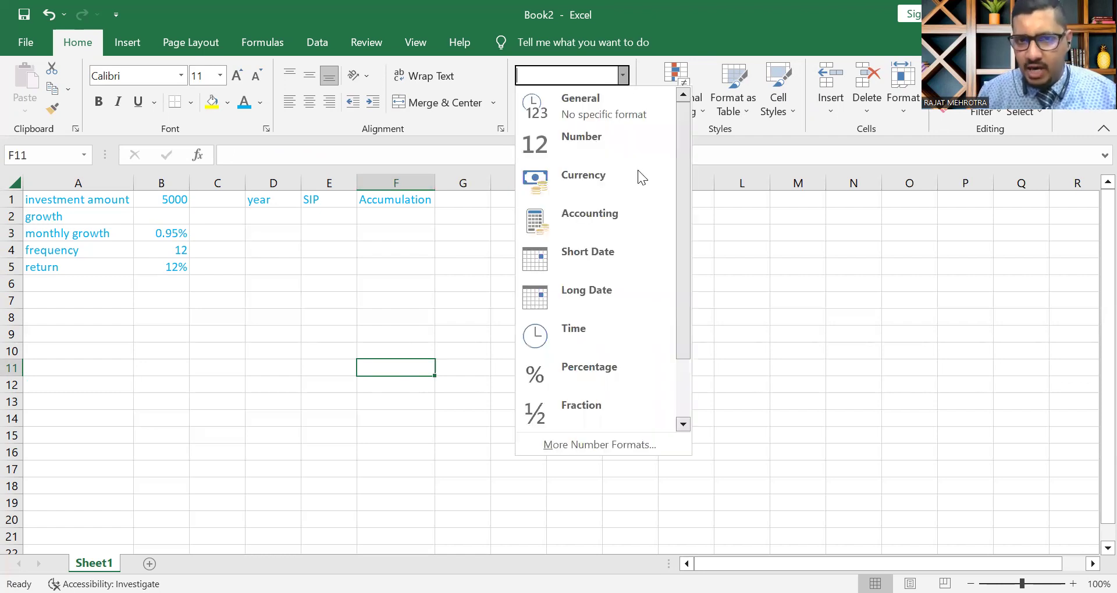
left_click(674, 219)
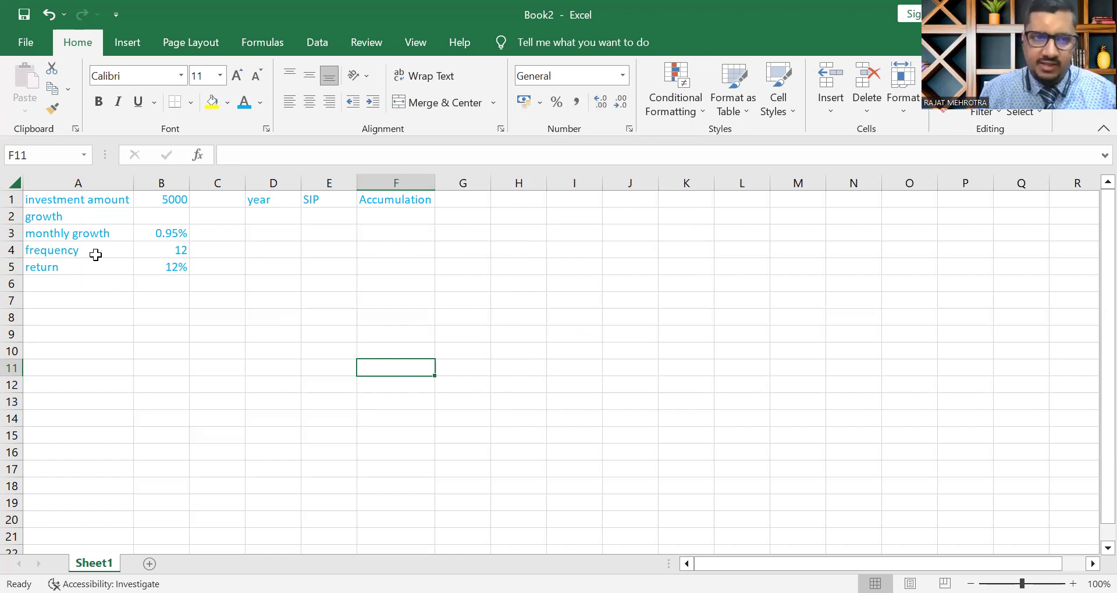
left_click(156, 236)
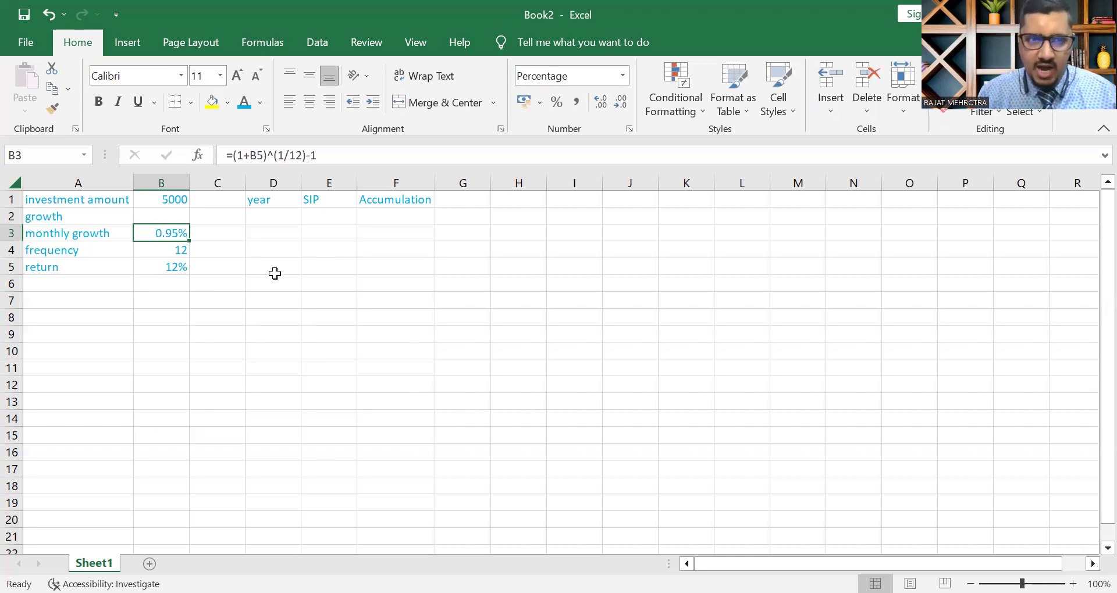
Step: Enter the years 1, 2 and 3 in D2:D4 below the year header
left_click(274, 216)
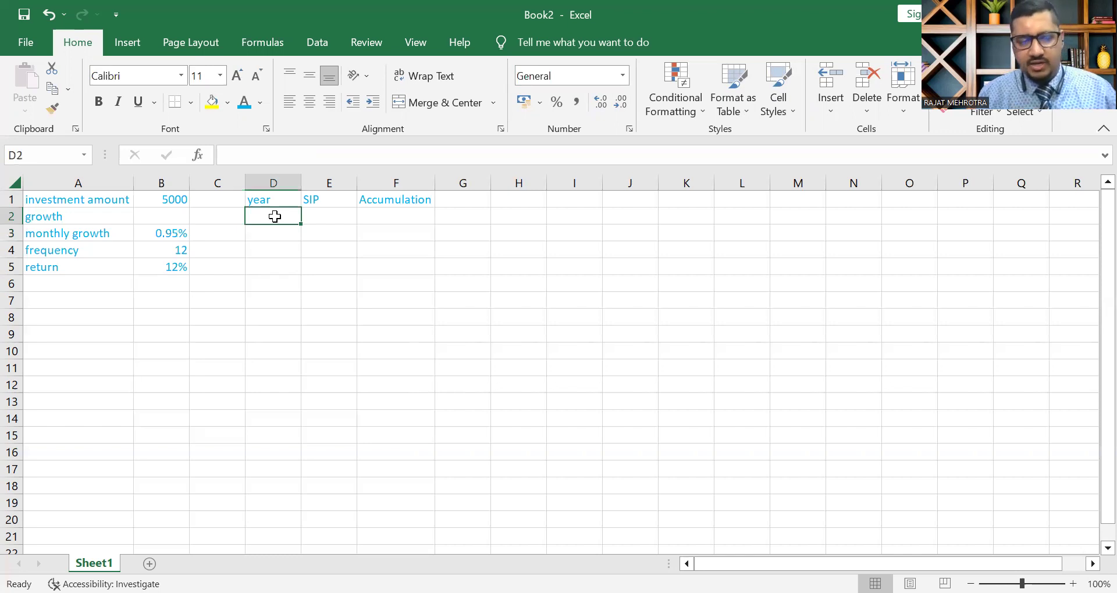
type("1")
key("Return")
type("2")
key("Return")
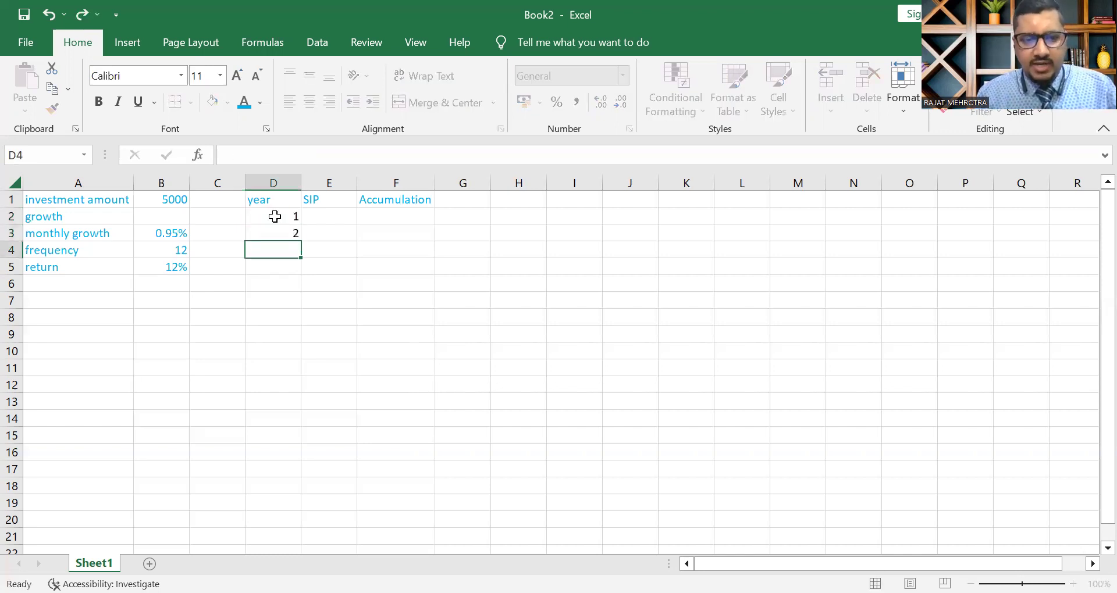
type("3")
key("Return")
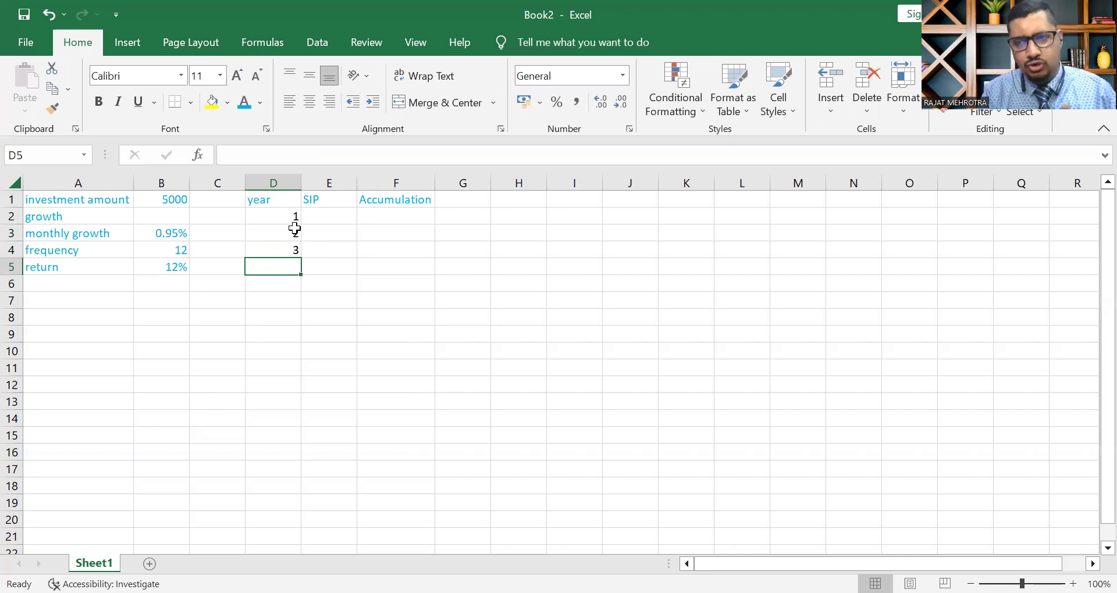
Step: Extend the year series from D2:D4 down to D31 so it runs from 1 to 30
left_click(293, 218)
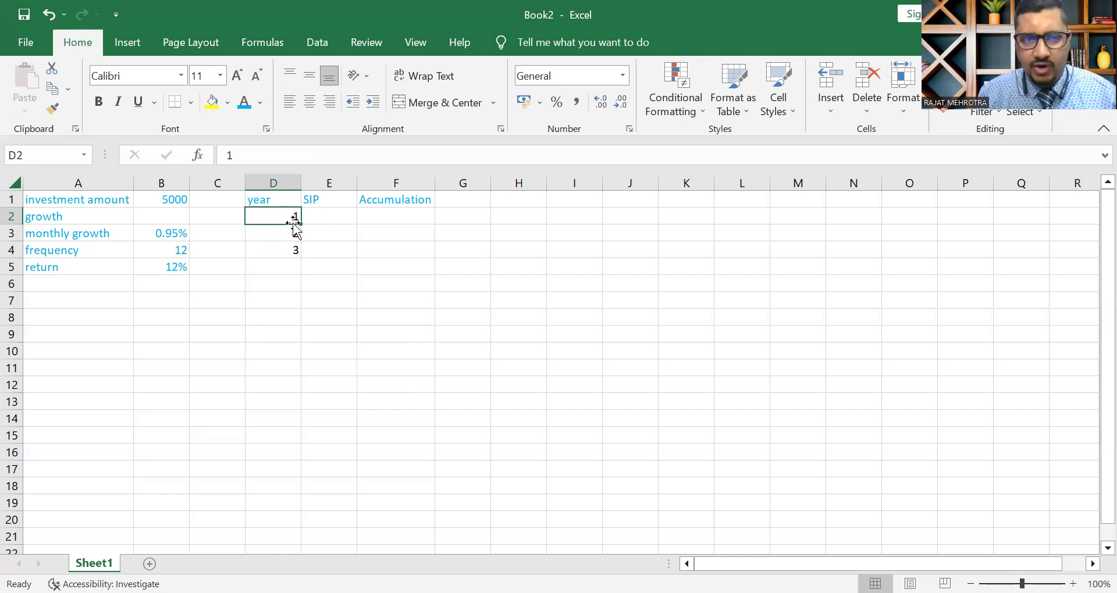
left_click(324, 249)
left_click_drag(291, 250, 291, 219)
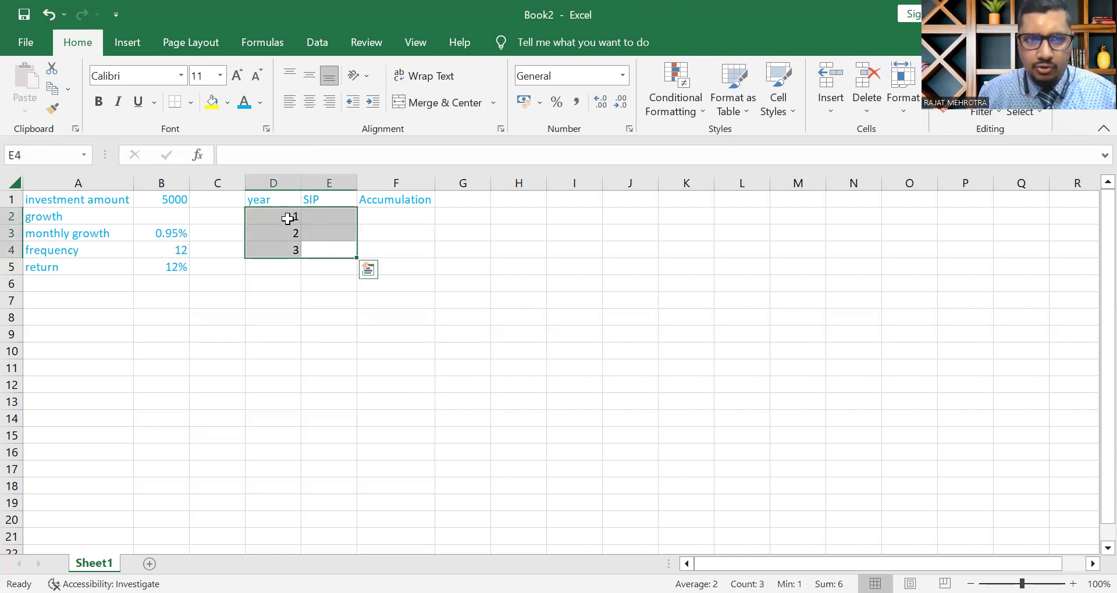
left_click(289, 219)
left_click(327, 249)
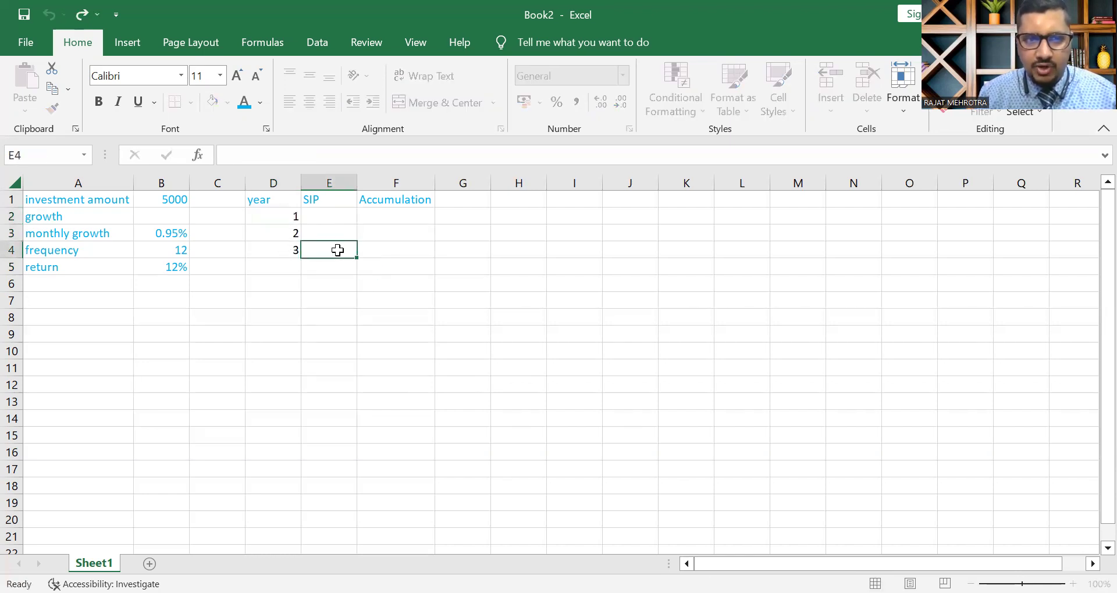
left_click_drag(289, 215, 289, 262)
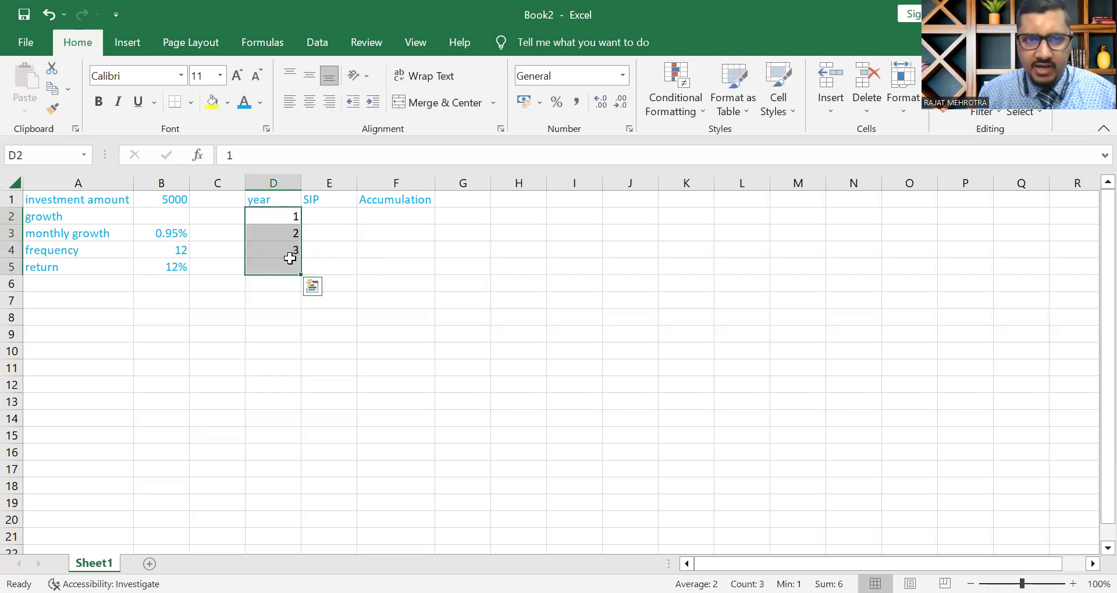
left_click(289, 252)
left_click_drag(292, 219, 292, 441)
left_click(456, 435)
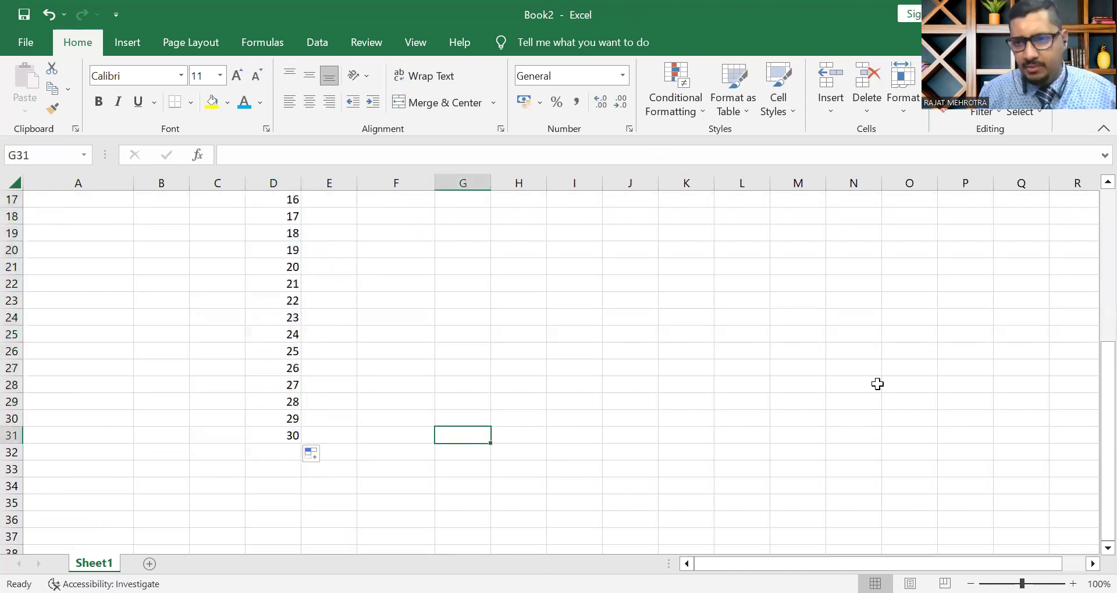
Step: Link the year 1 SIP in E2 to the investment amount with =B1 and enter 5000 for year 2 in E3
scroll(608, 309, "up", 5)
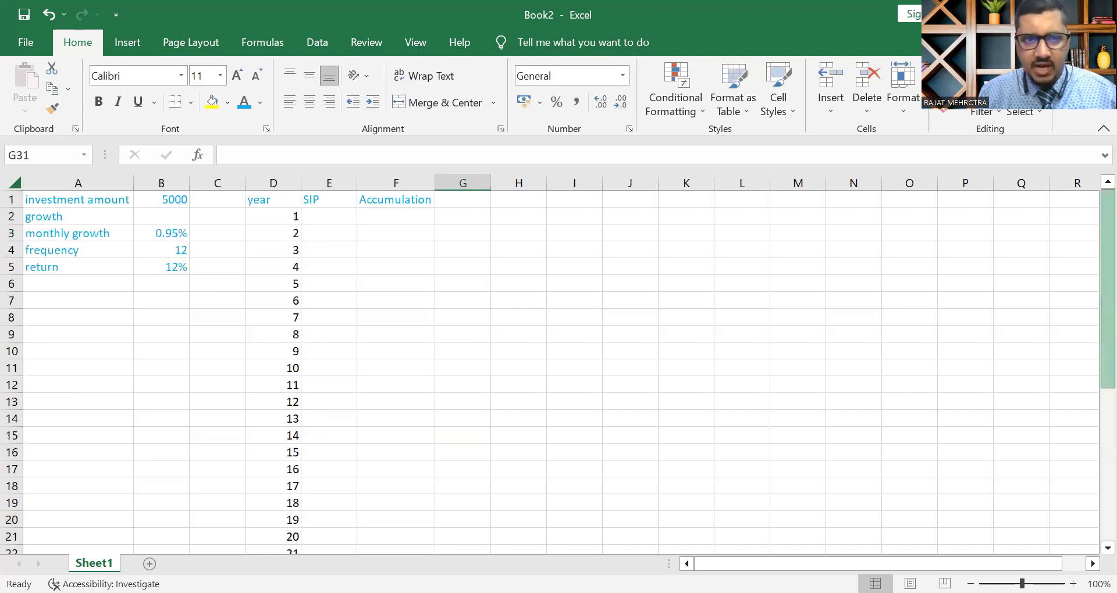
left_click(337, 219)
type("=")
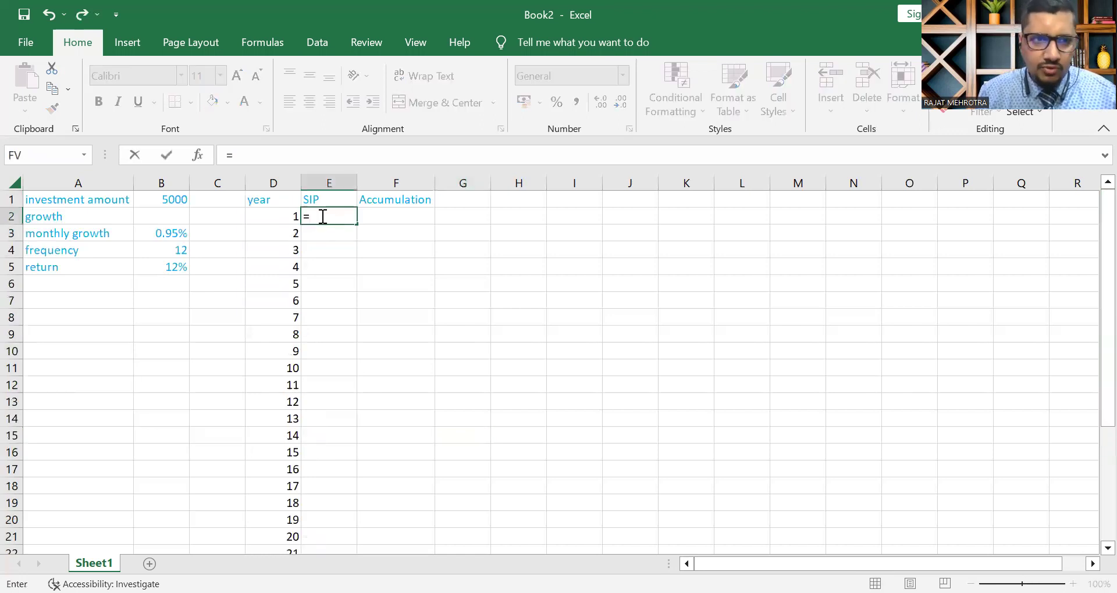
left_click(178, 201)
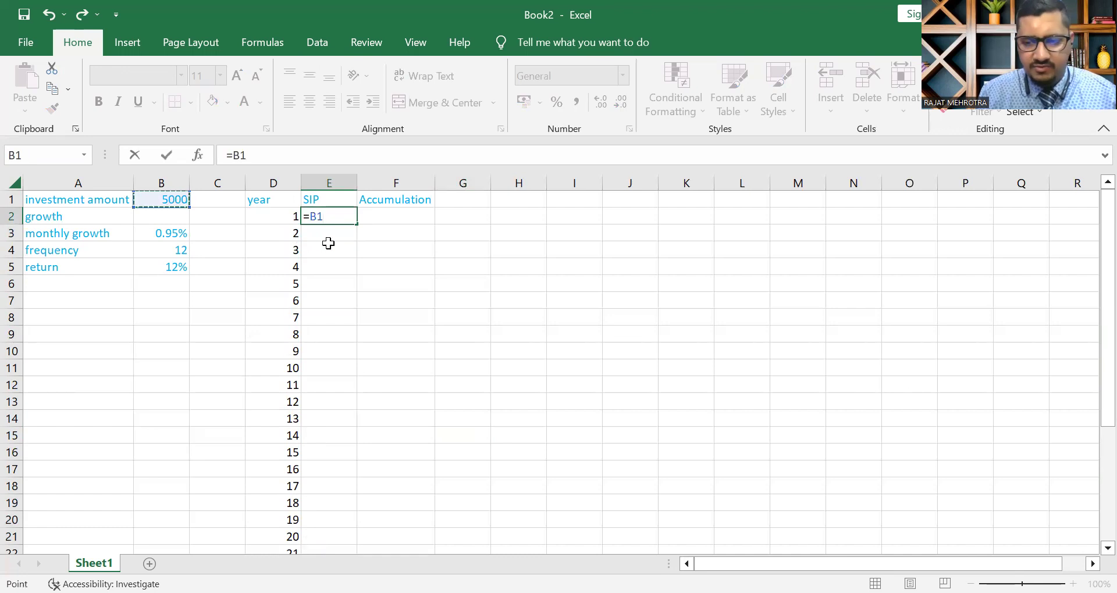
key("Return")
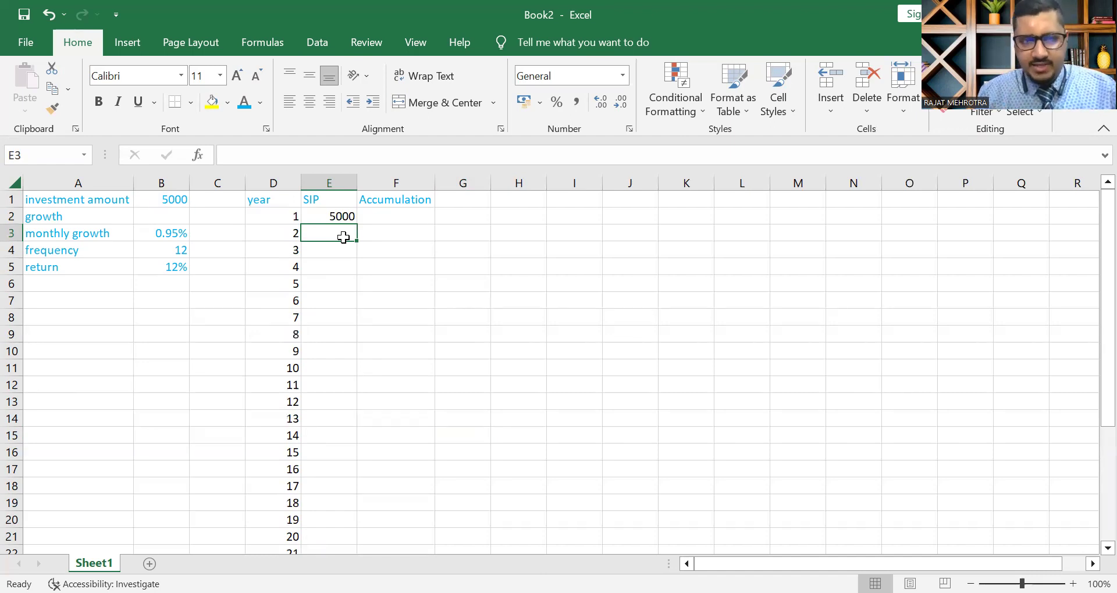
type("5000")
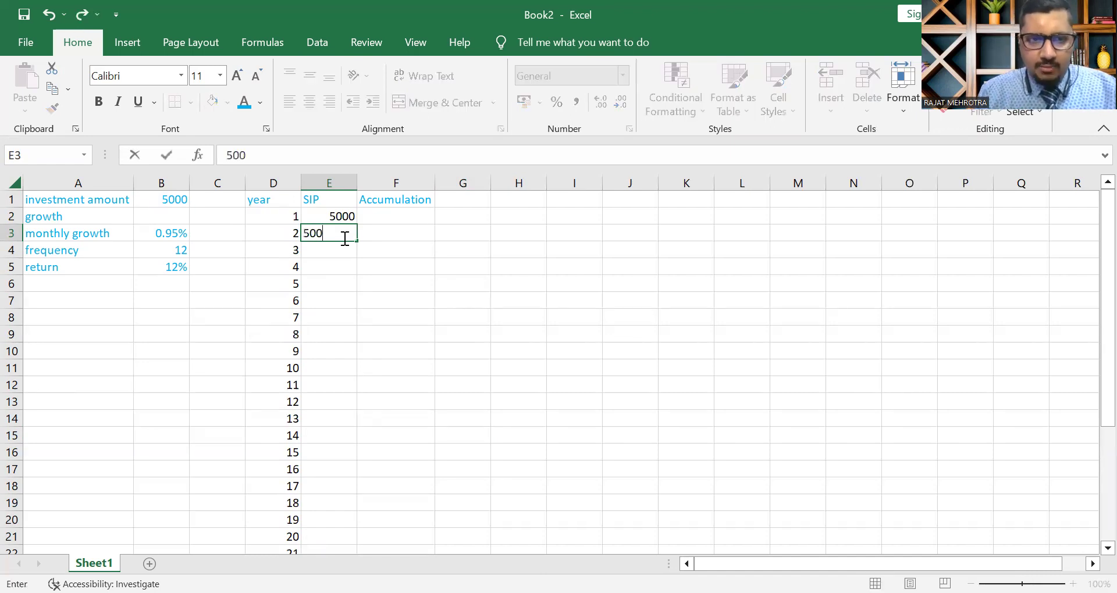
left_click(372, 258)
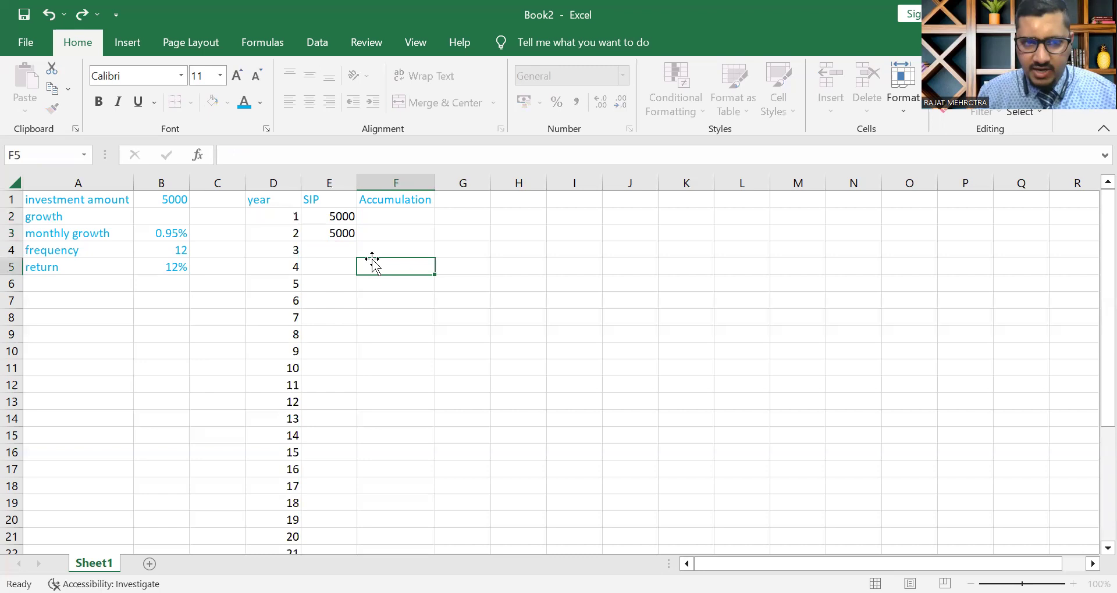
Step: Fill the year 2 SIP amount from E3 down to E31 so every year through 30 has a SIP
left_click(342, 230)
left_click_drag(357, 243, 444, 504)
left_click(444, 503)
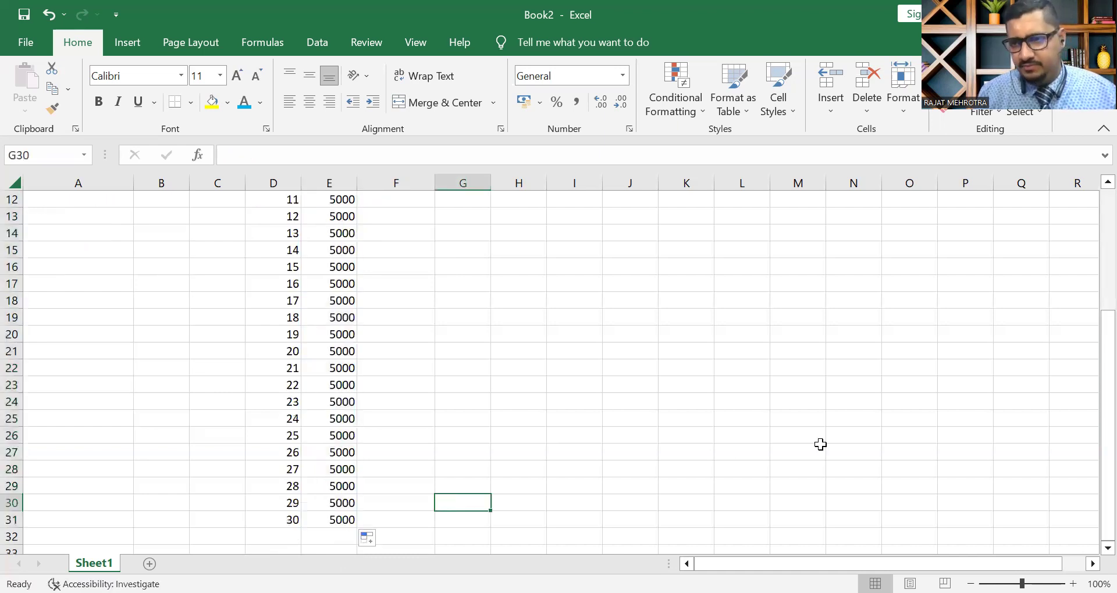
left_click_drag(1108, 407, 482, 178)
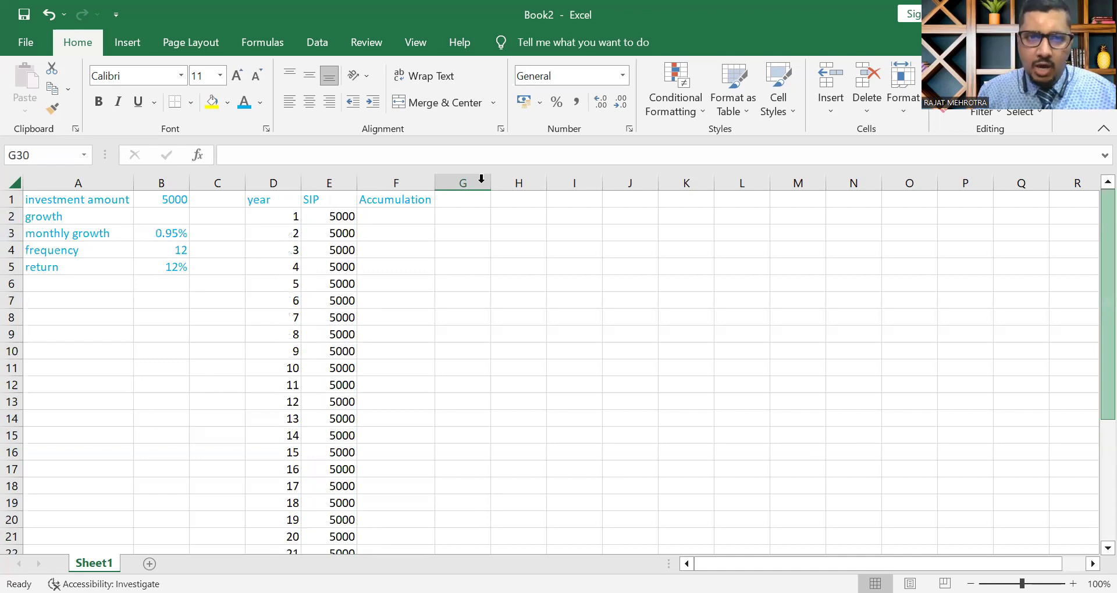
Step: Start a formula in F2 for the year 1 accumulation and insert the financial function FV
left_click(406, 217)
type("=")
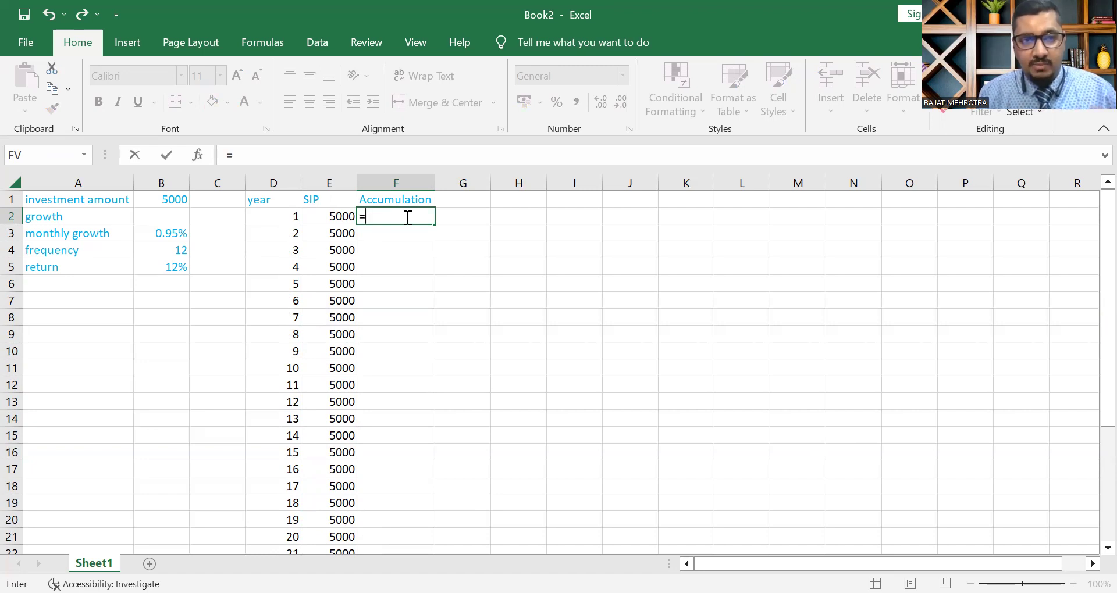
left_click(198, 156)
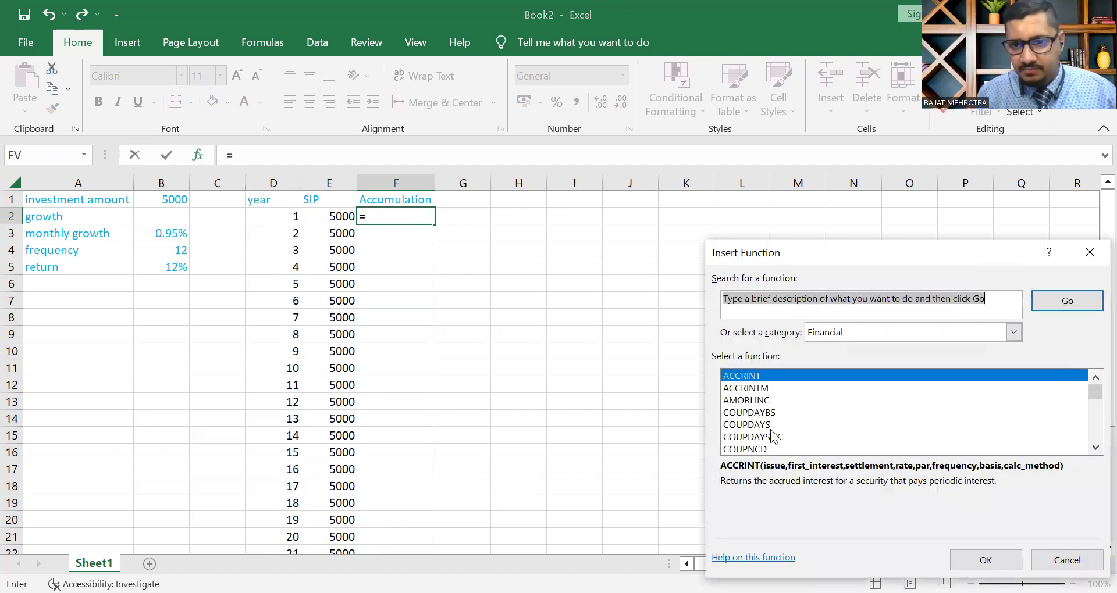
left_click(743, 421)
key("f")
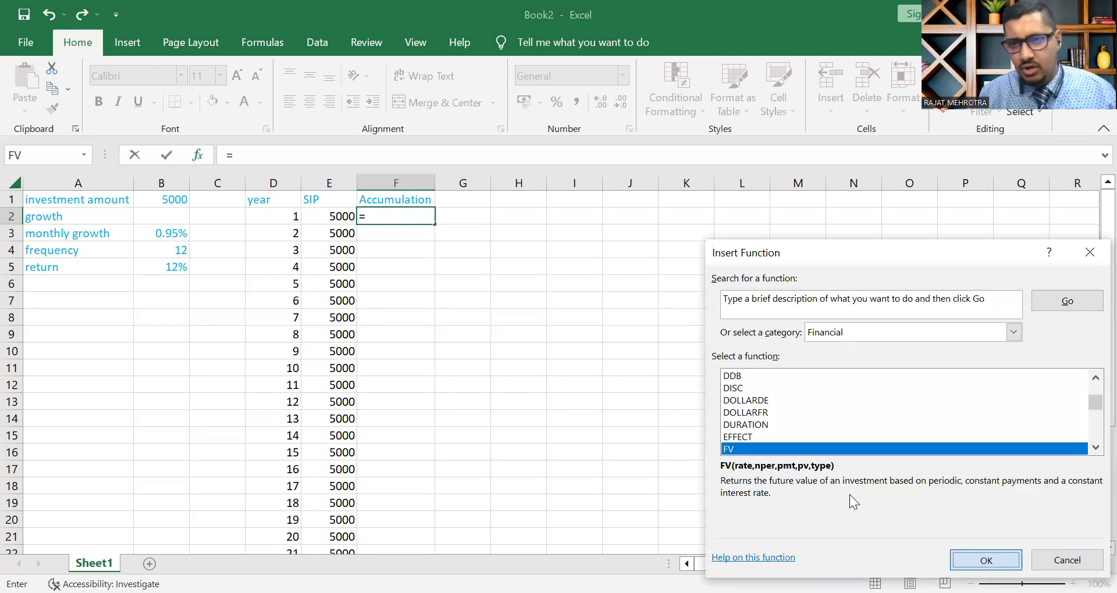
key("Return")
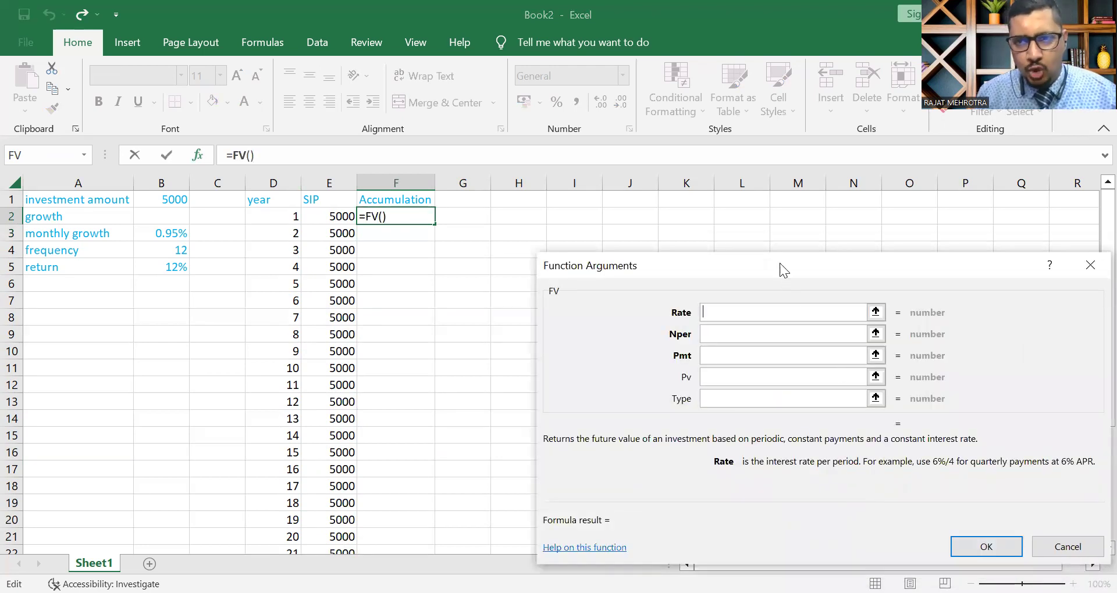
Step: Set the FV rate in F2 to the monthly growth cell B3 and Nper to the frequency as B$4
left_click_drag(771, 264, 723, 295)
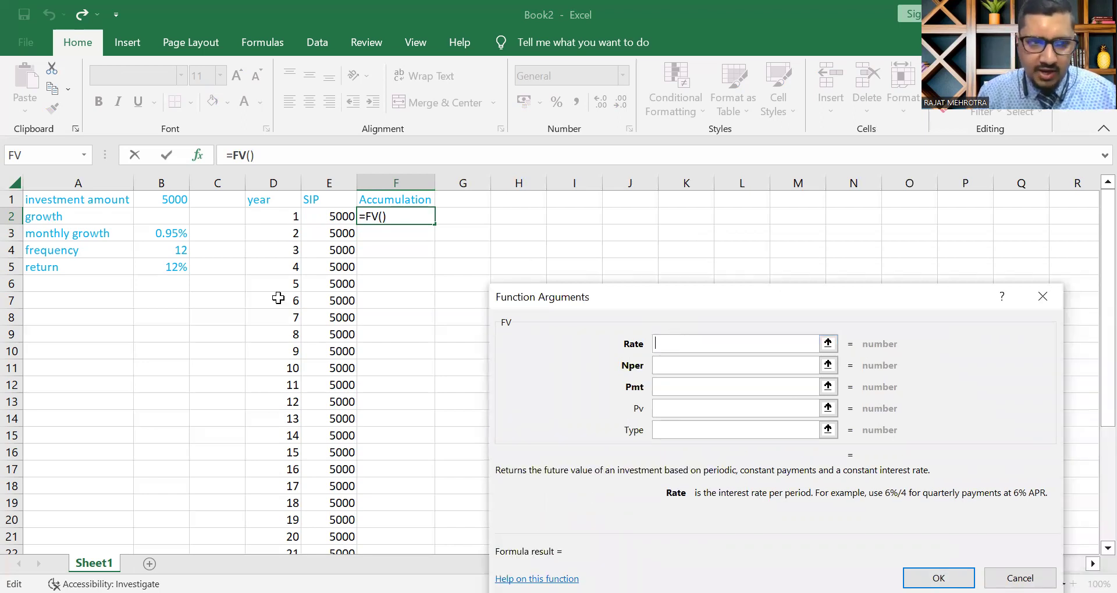
left_click(174, 235)
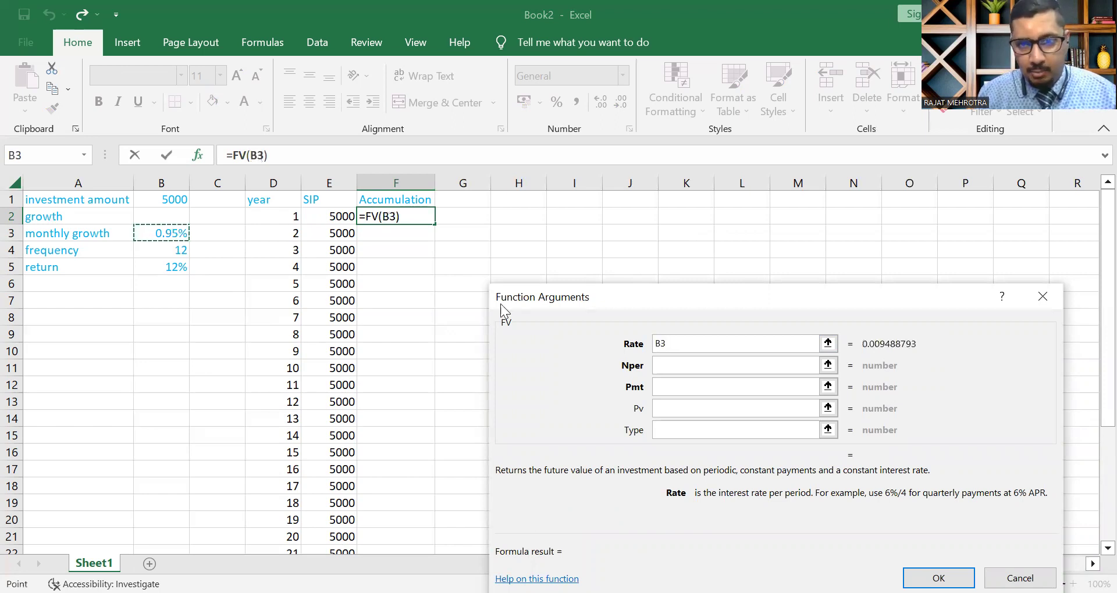
left_click(668, 364)
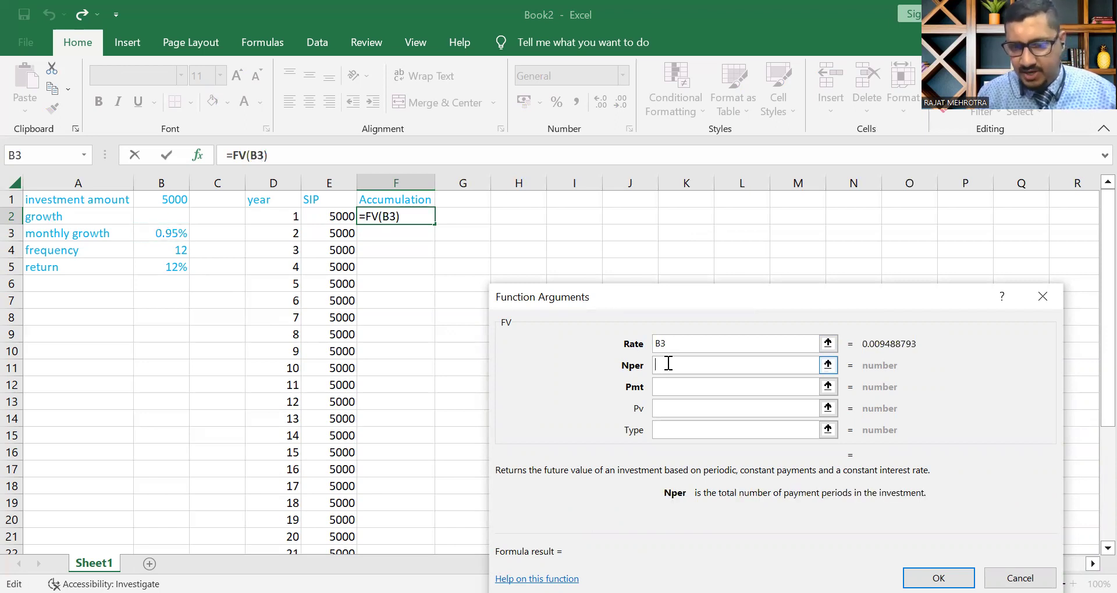
left_click(168, 270)
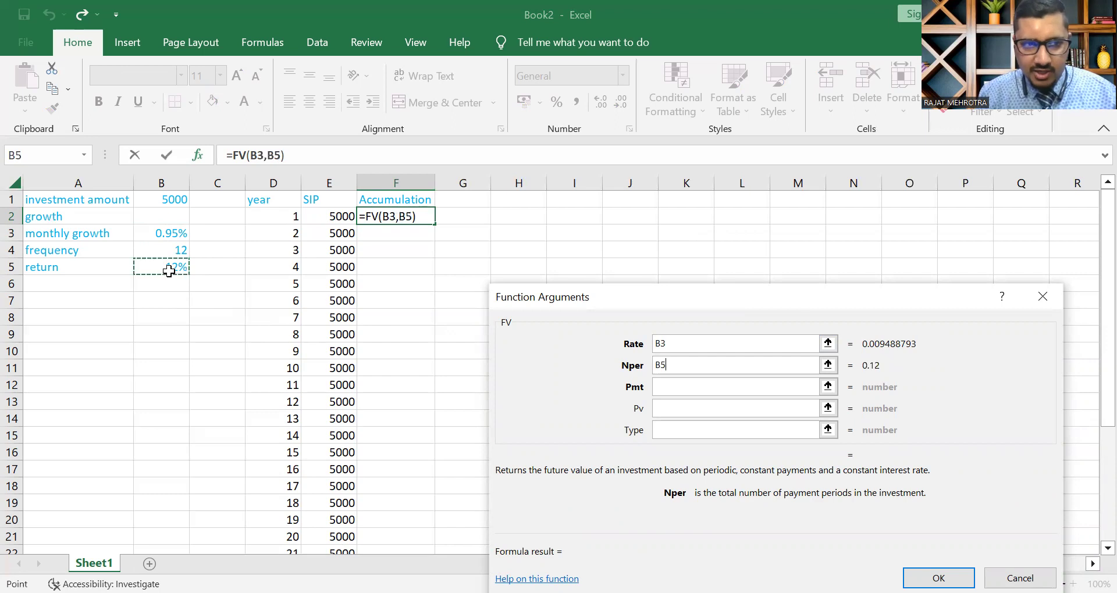
left_click(177, 254)
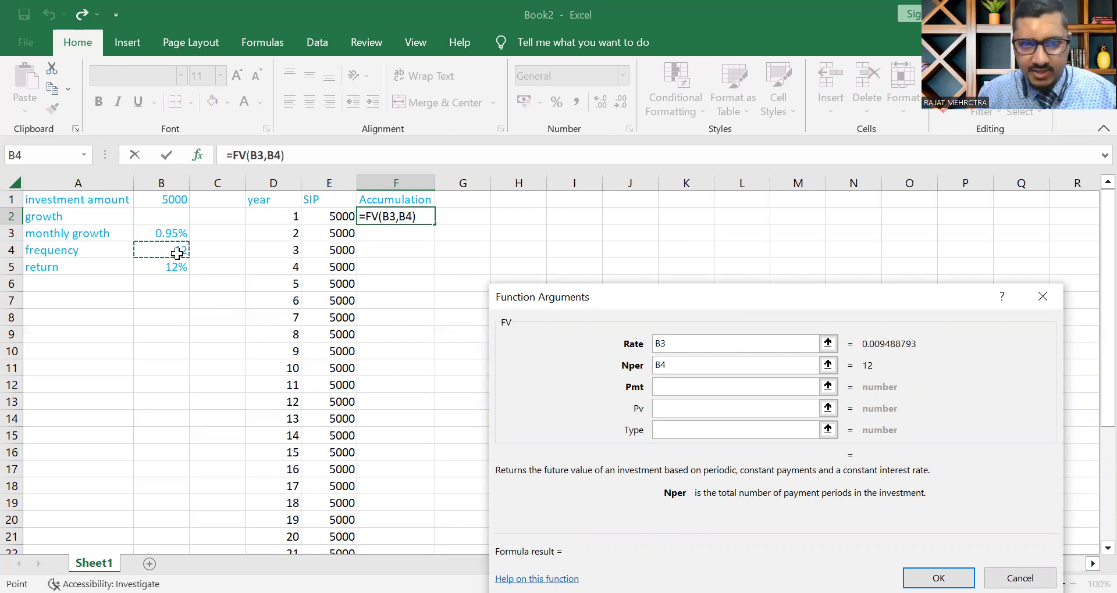
left_click(662, 365)
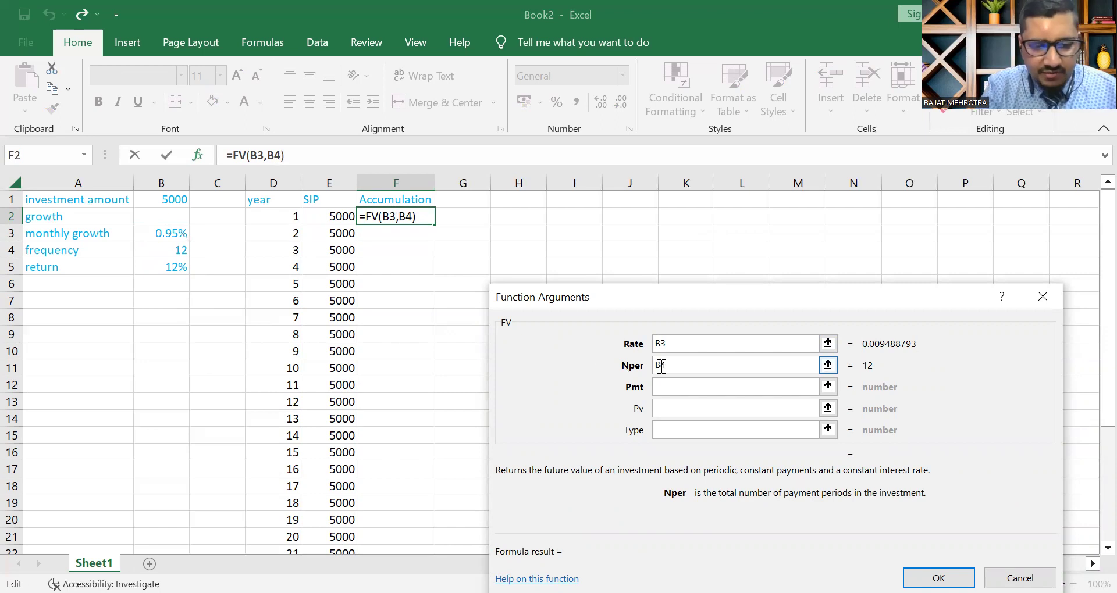
type("$")
Step: Set Pmt to -B1, Pv to 0 and Type to 1, completing the year 1 FV formula in F2
left_click(680, 388)
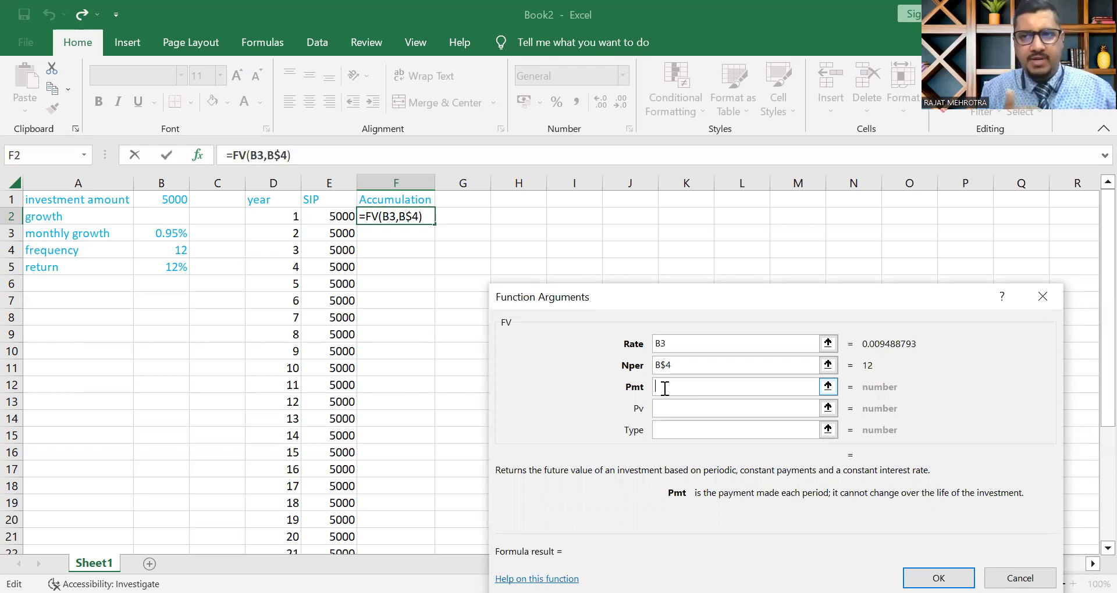
type("-")
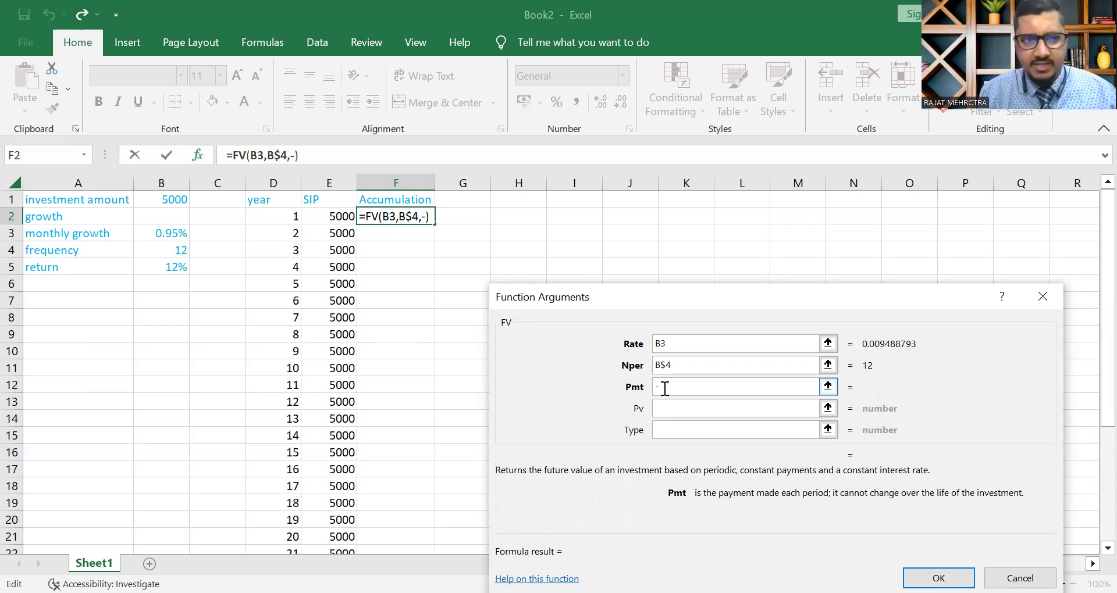
left_click(180, 201)
left_click(669, 407)
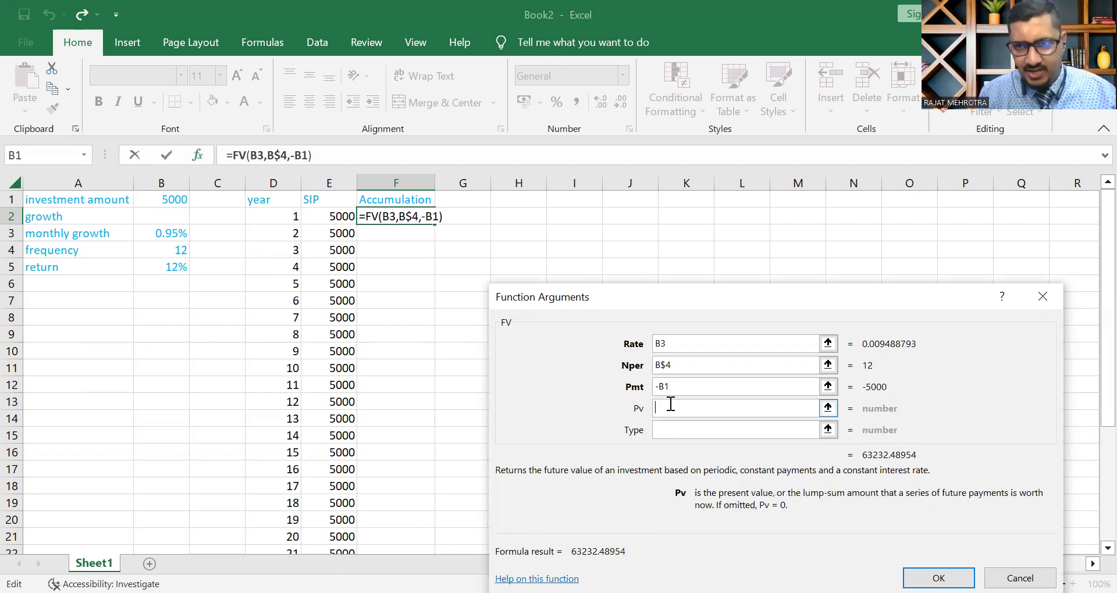
type("0")
left_click(680, 429)
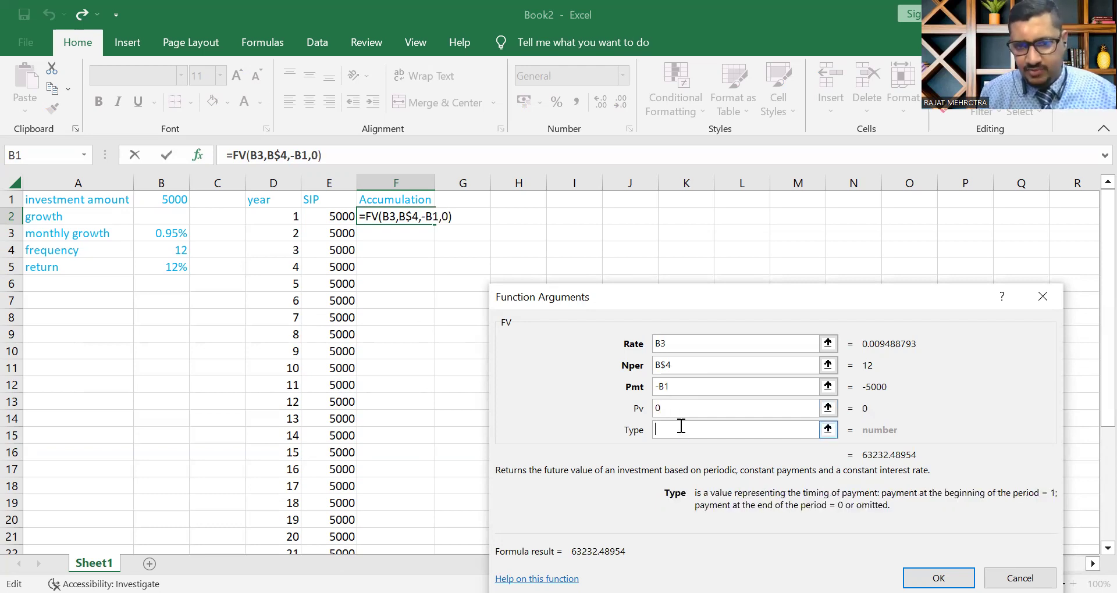
type("1")
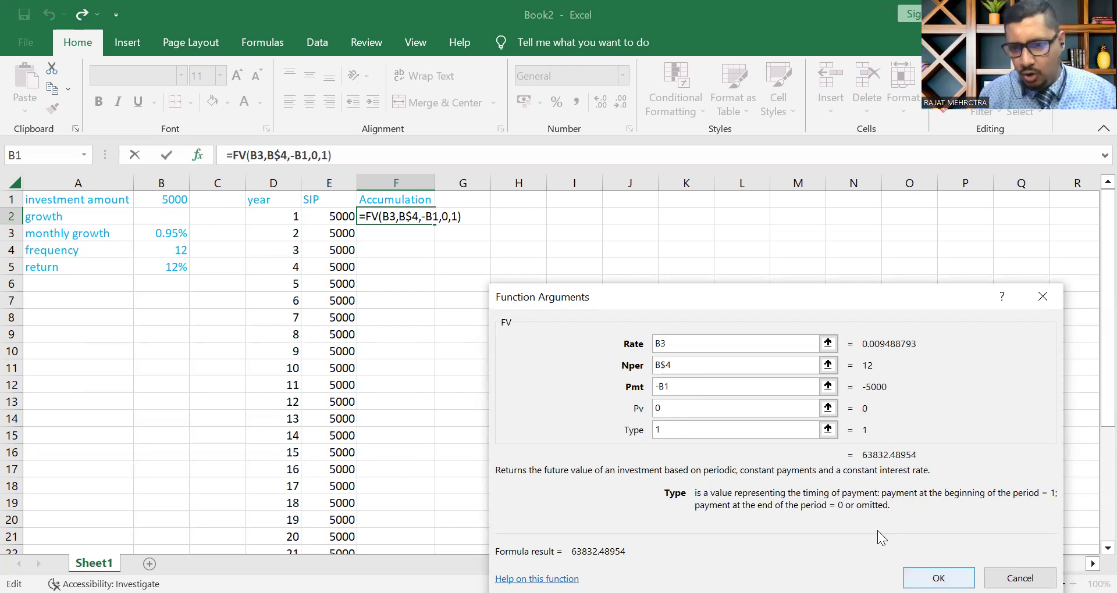
key("Return")
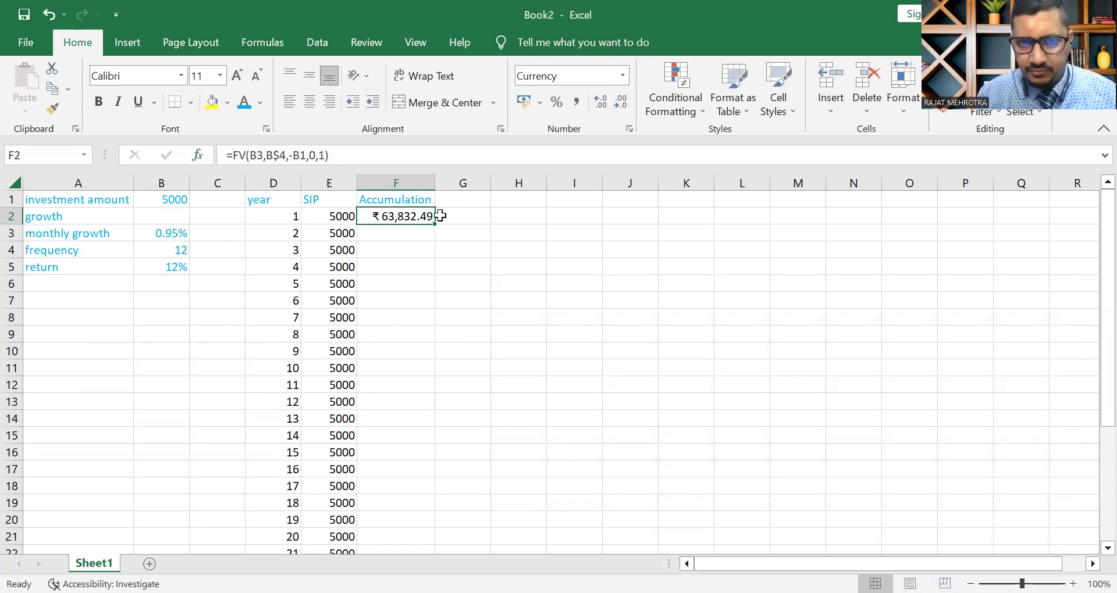
Step: Format the year 1 accumulation in F2 as a Number with no decimal places
left_click(470, 278)
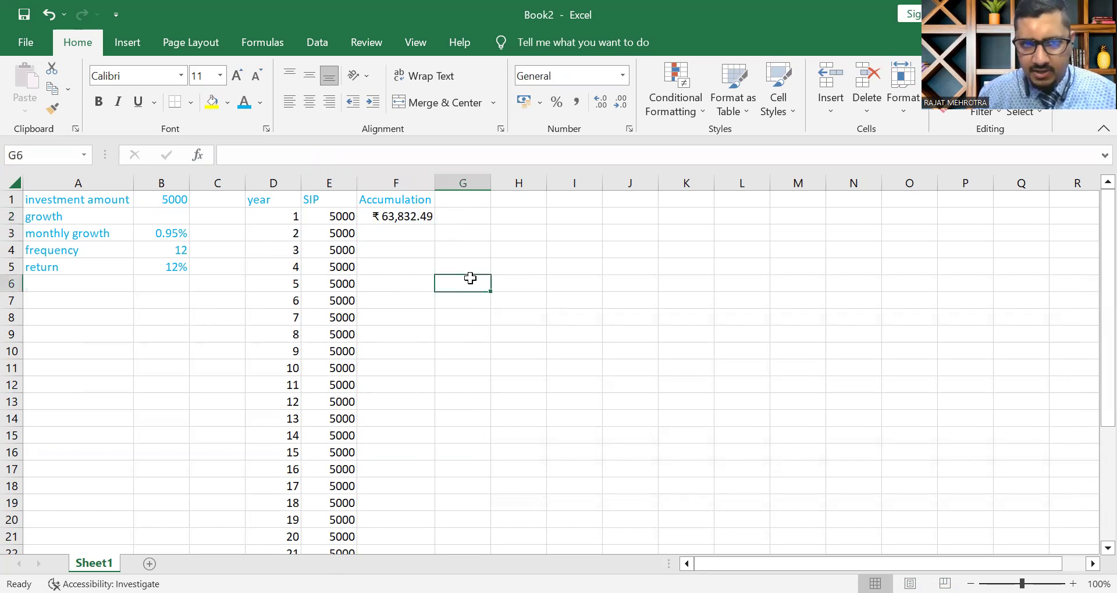
left_click(421, 221)
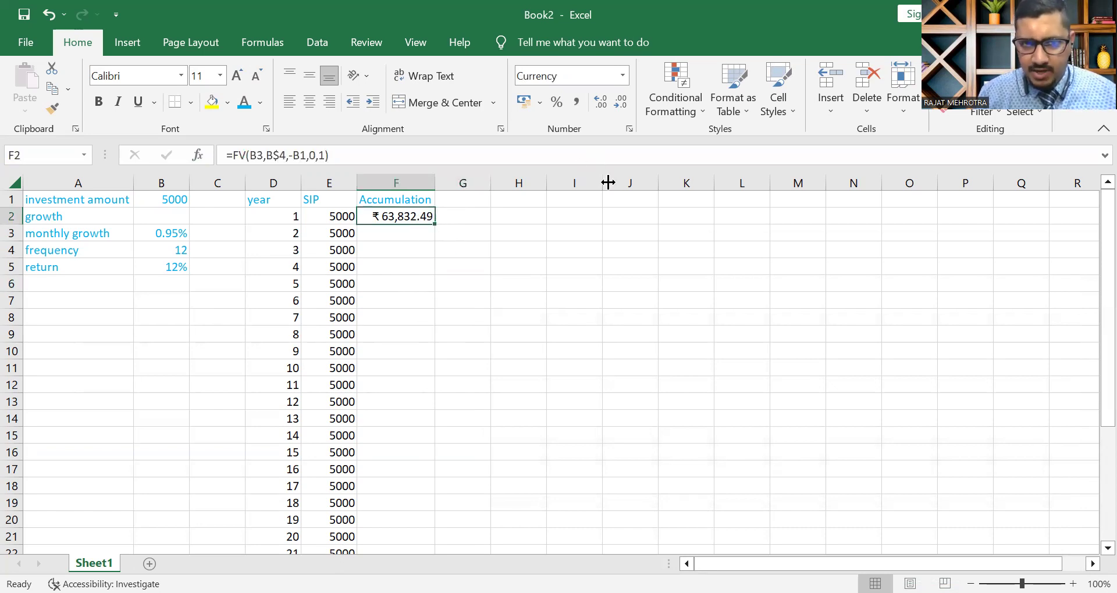
left_click(622, 76)
left_click(572, 139)
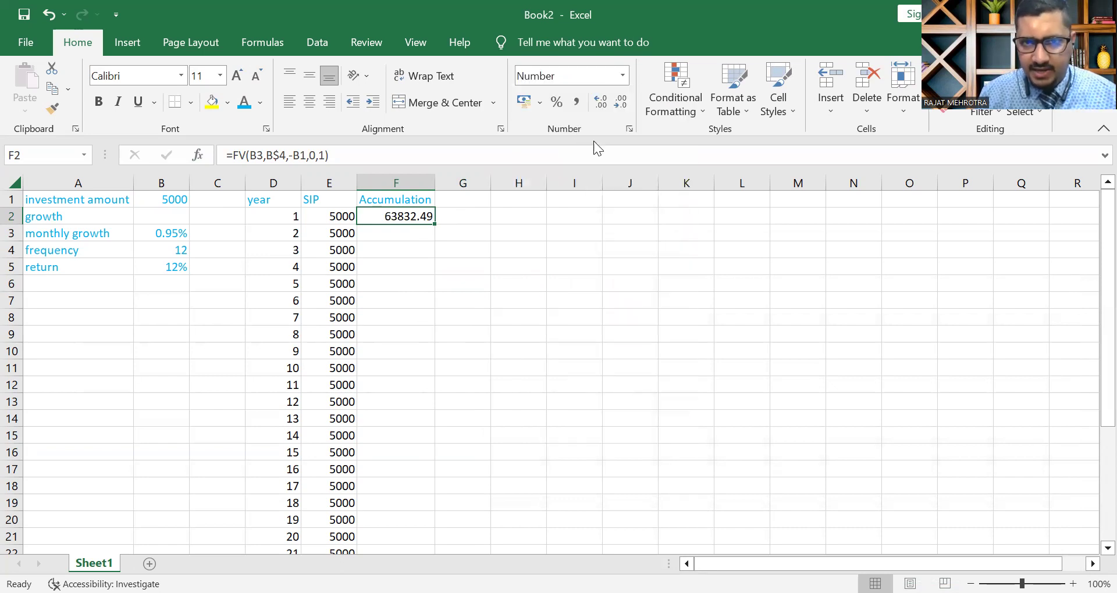
left_click(621, 103)
left_click(621, 102)
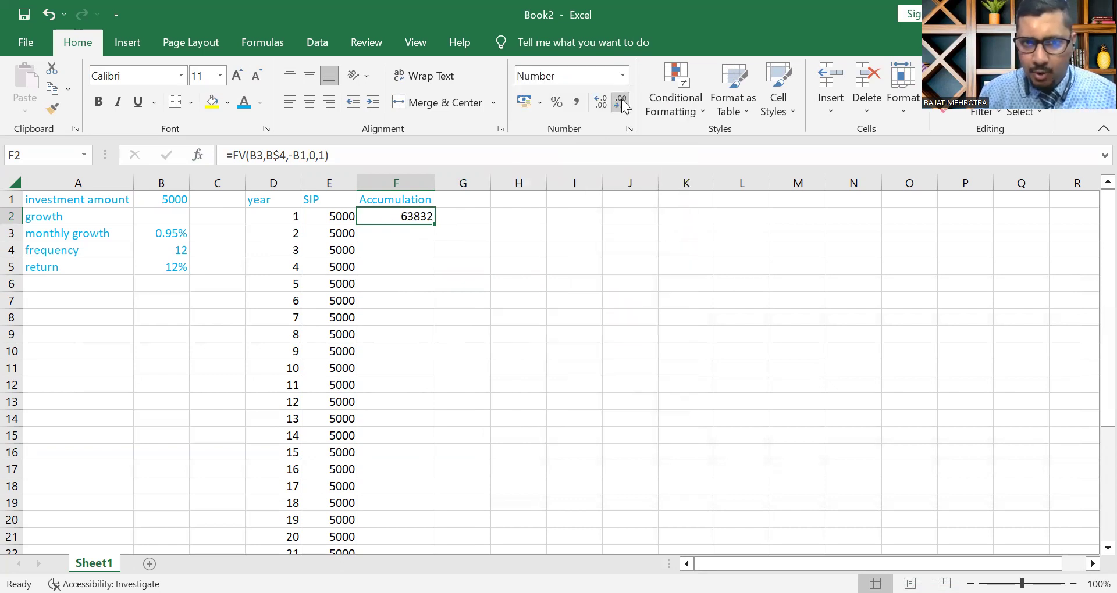
left_click(483, 266)
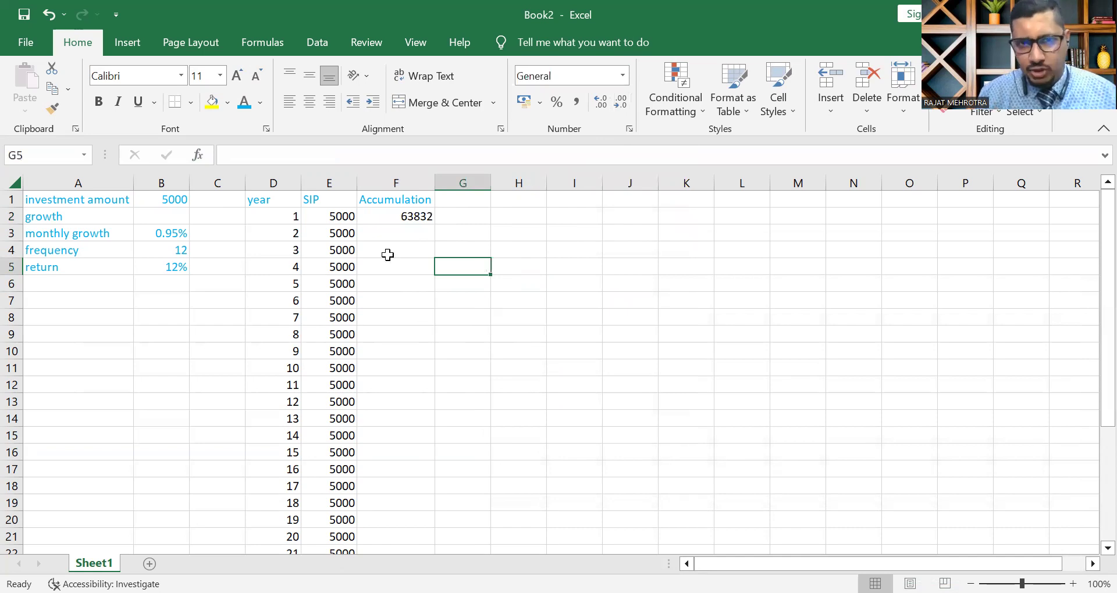
left_click(387, 214)
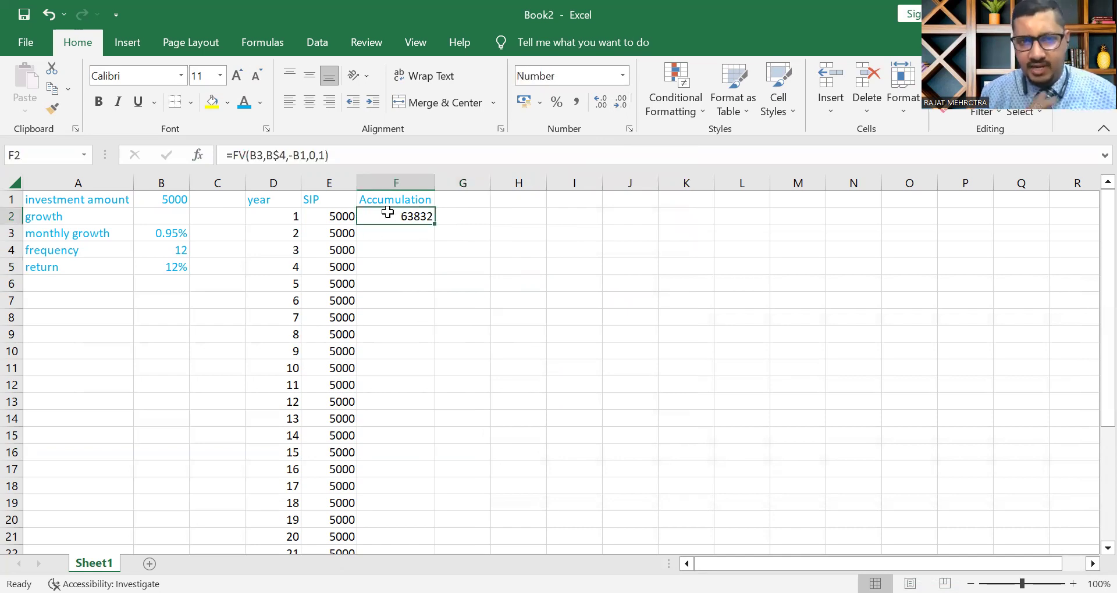
Step: Start a formula in F3 for the year 2 accumulation and insert the financial function FV
left_click(403, 231)
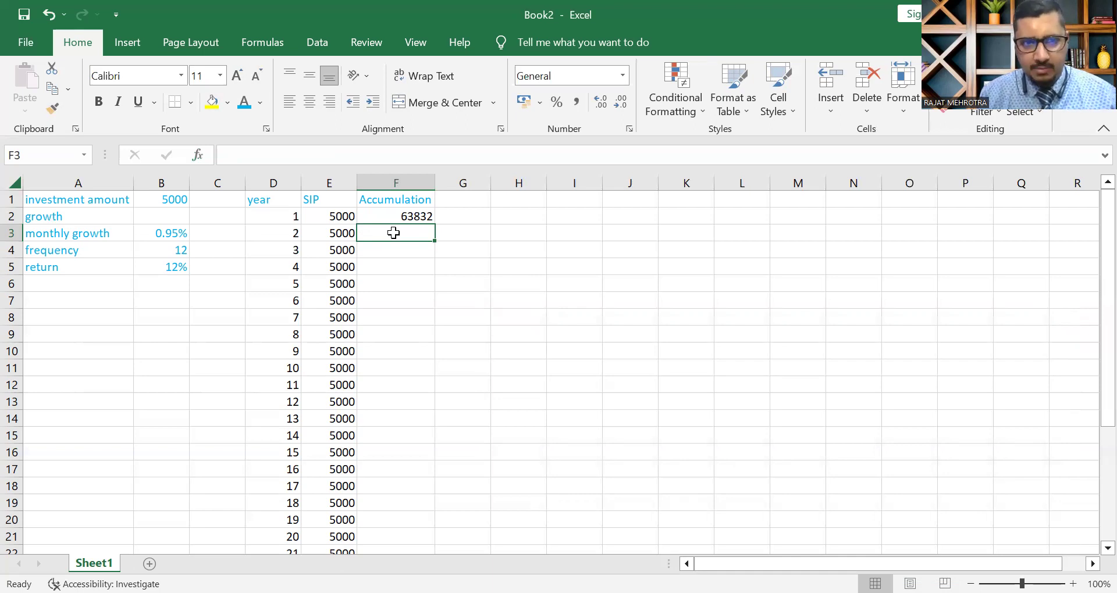
type("=")
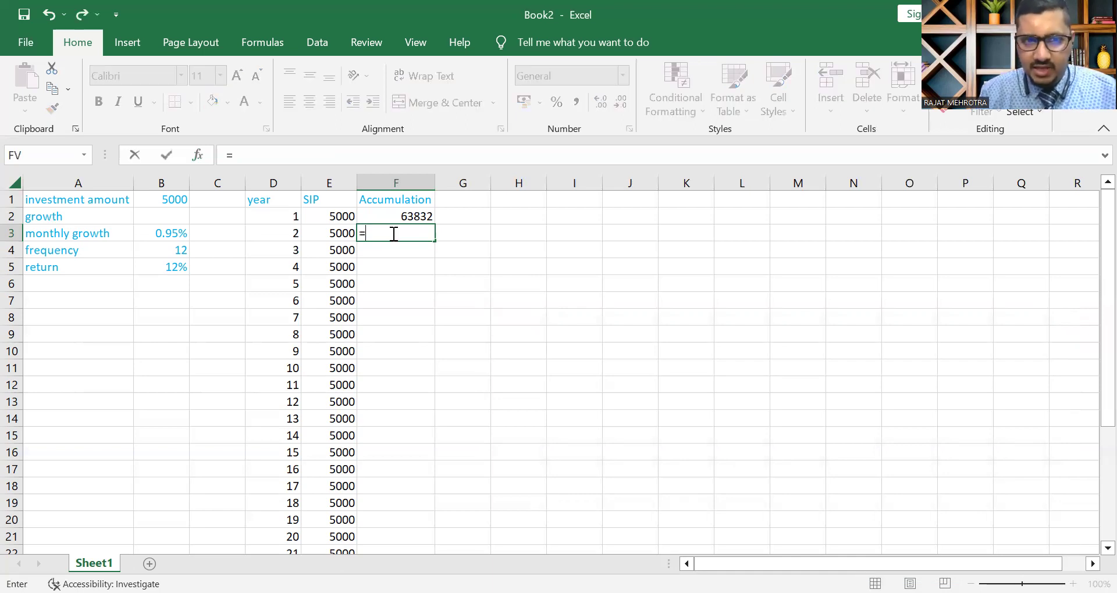
left_click(200, 153)
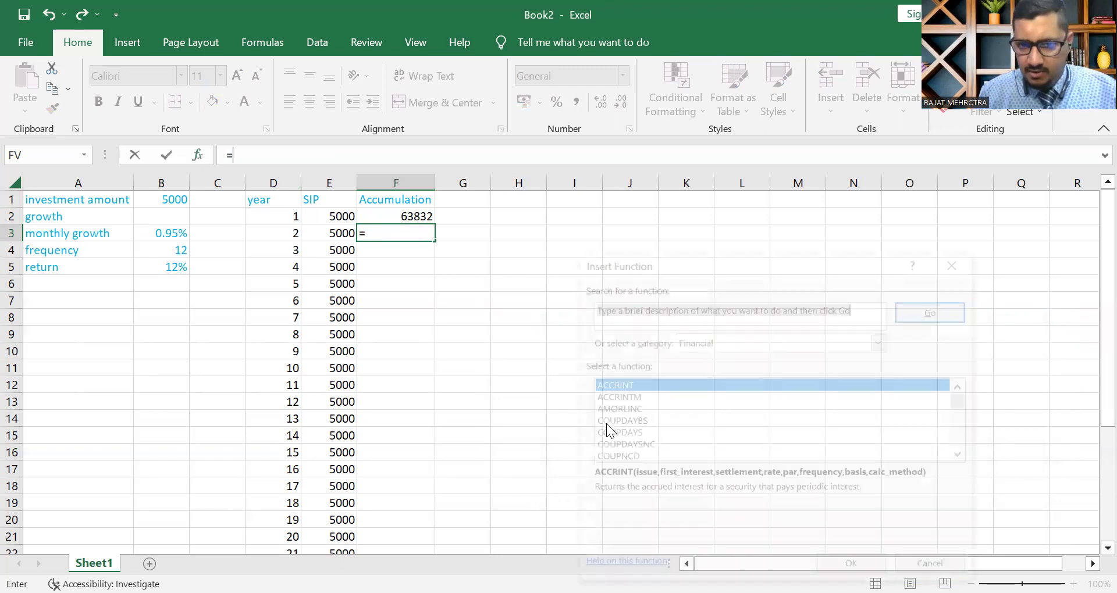
left_click(608, 422)
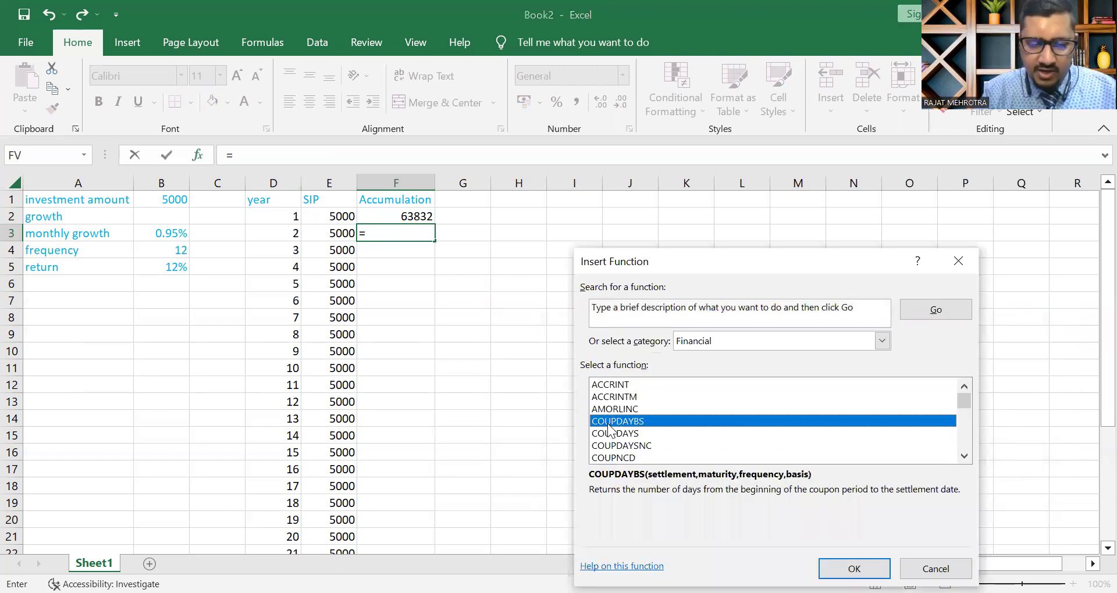
key("f")
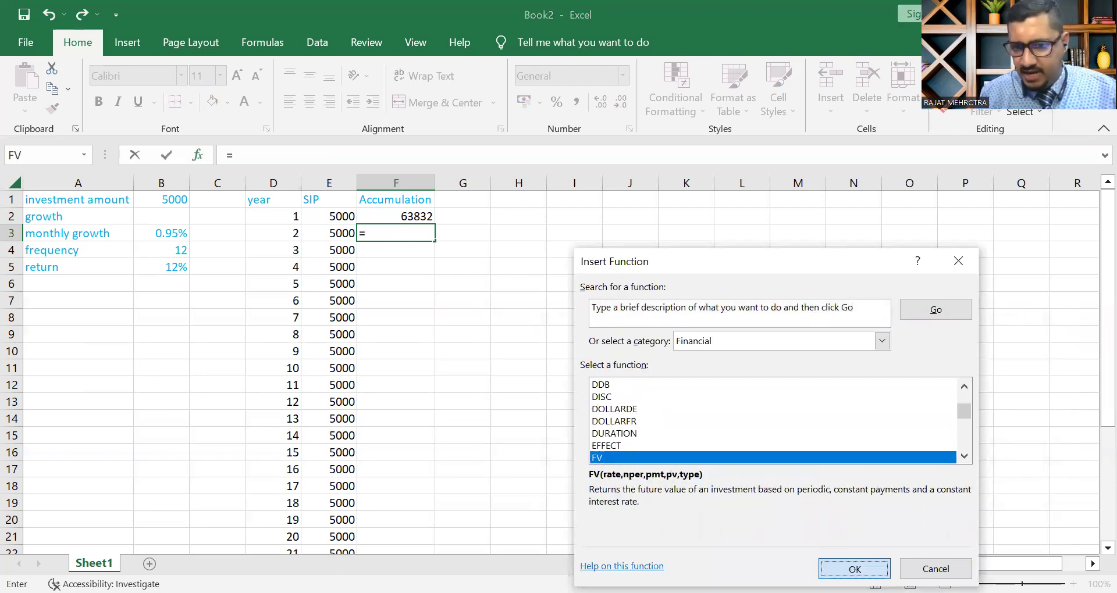
key("Return")
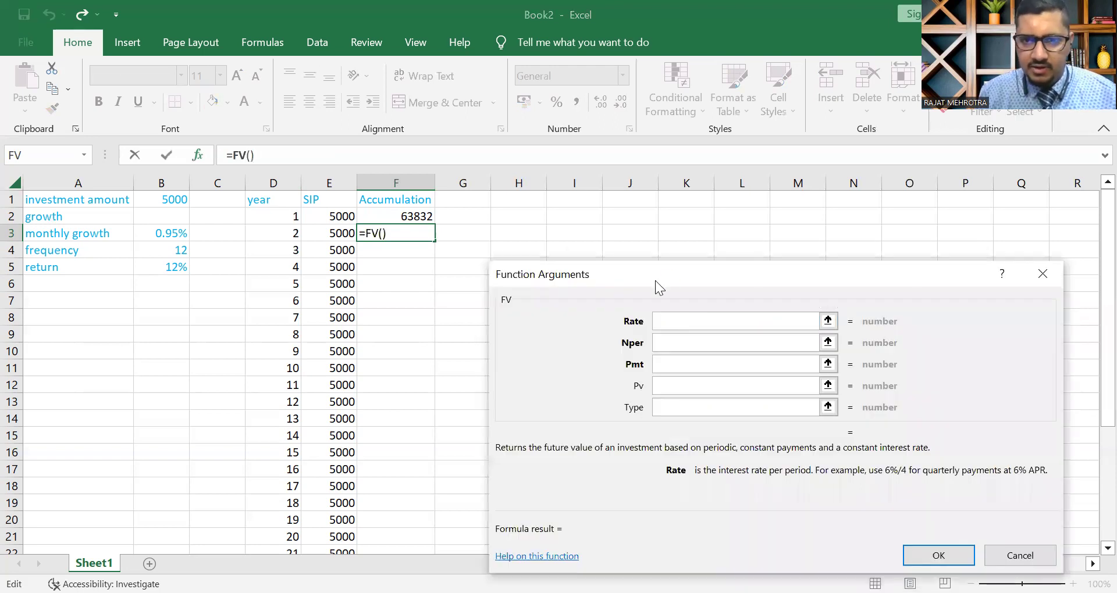
Step: Set the FV rate in F3 to the monthly growth cell as B$3 and Nper to the frequency as B$4
left_click_drag(622, 328, 587, 388)
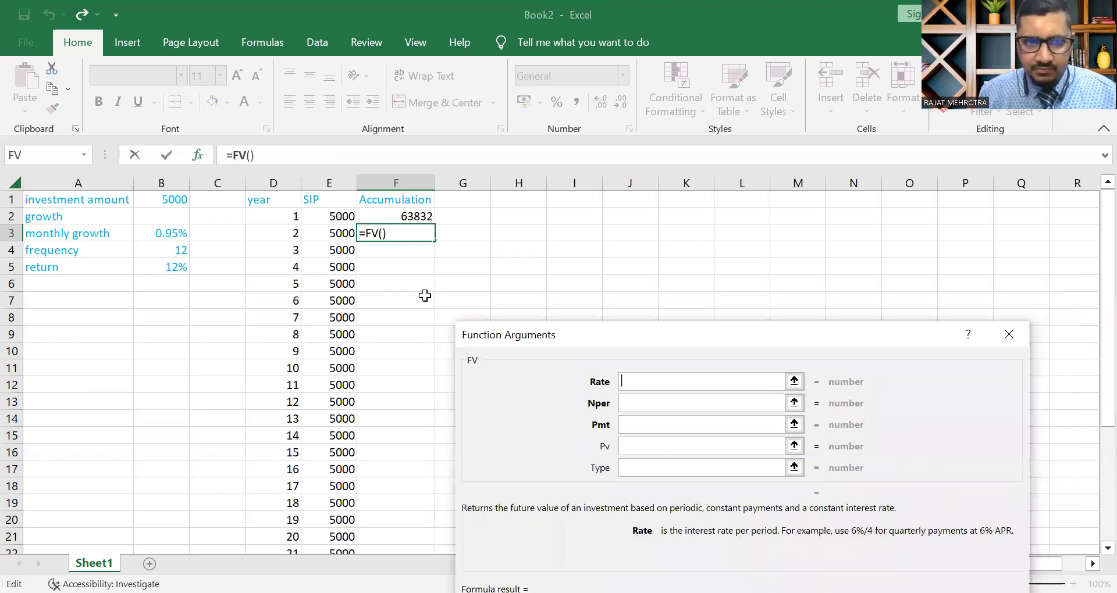
left_click(175, 236)
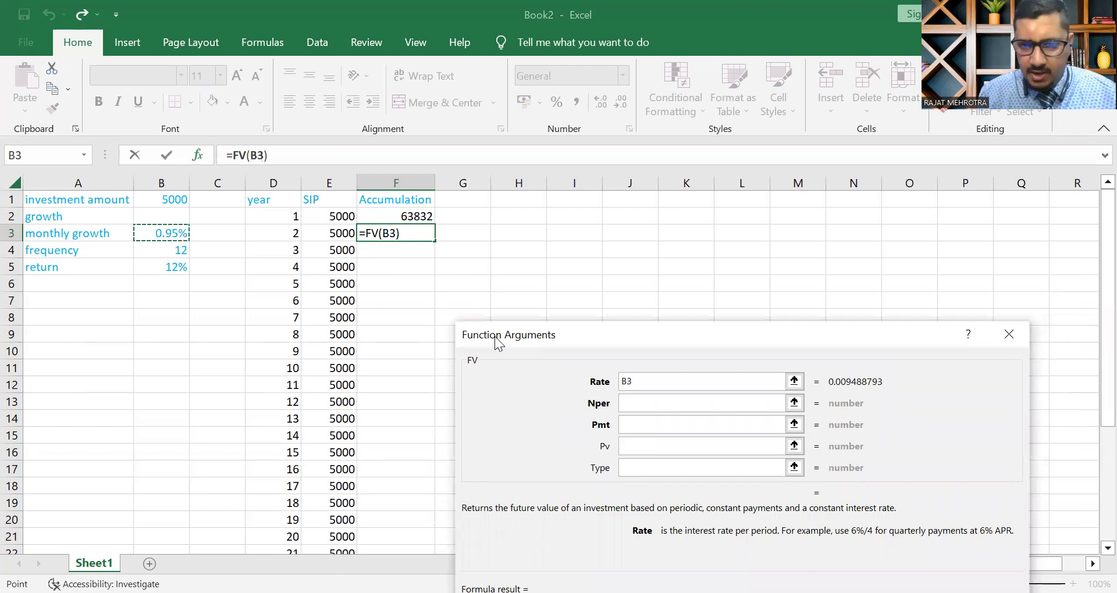
left_click(628, 385)
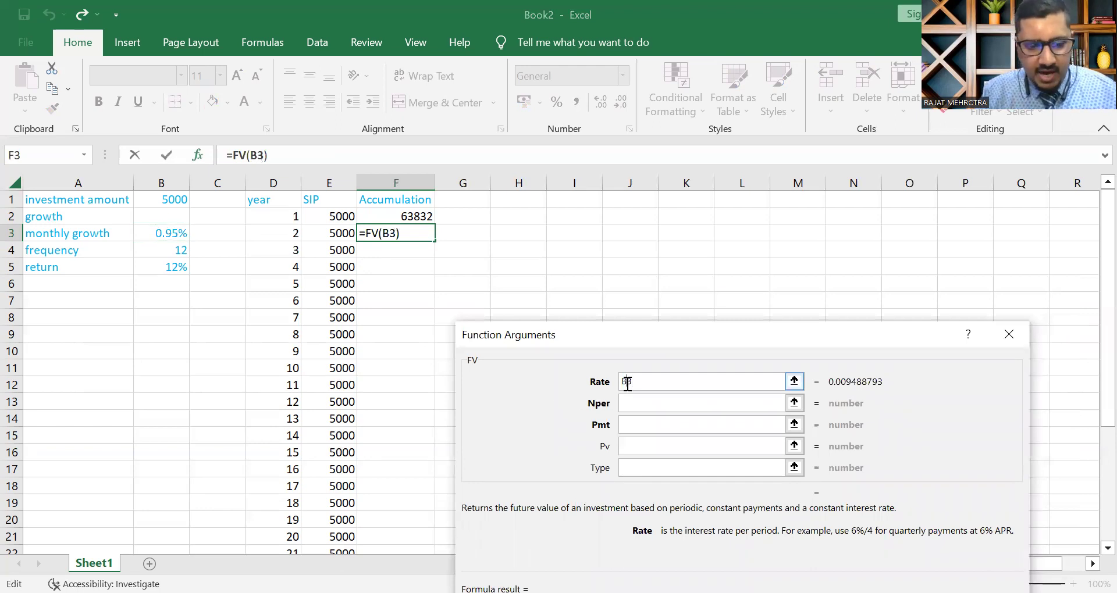
type("$")
left_click(644, 405)
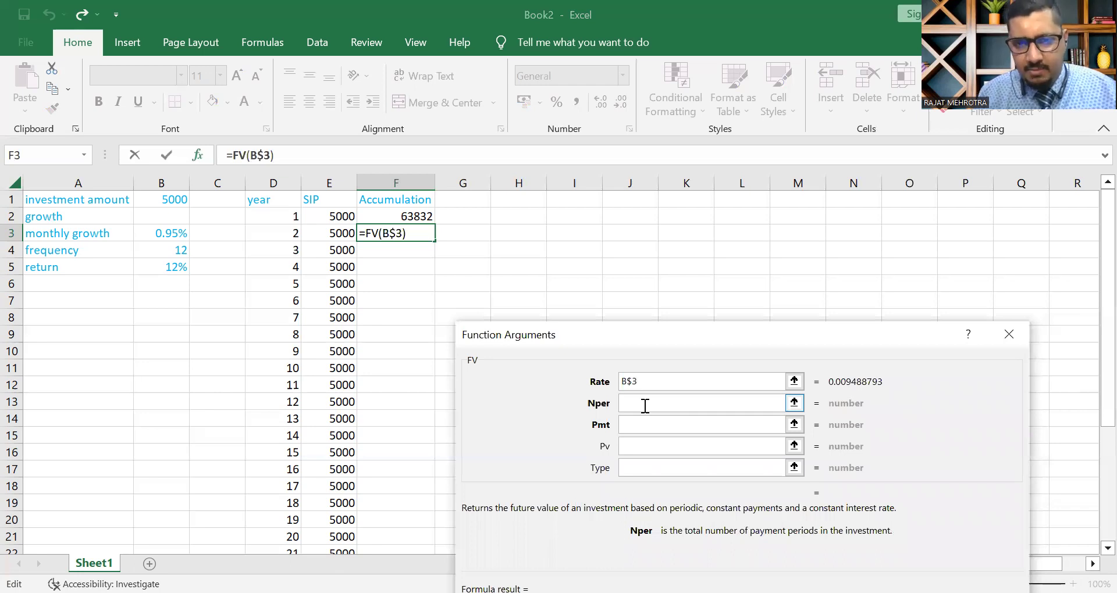
left_click(171, 252)
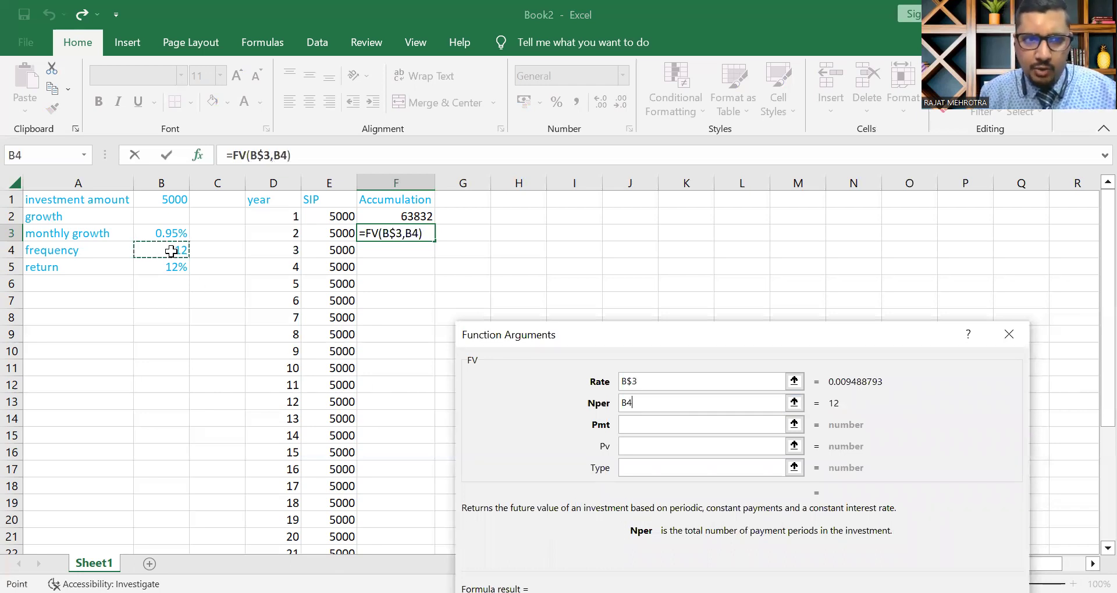
left_click(629, 404)
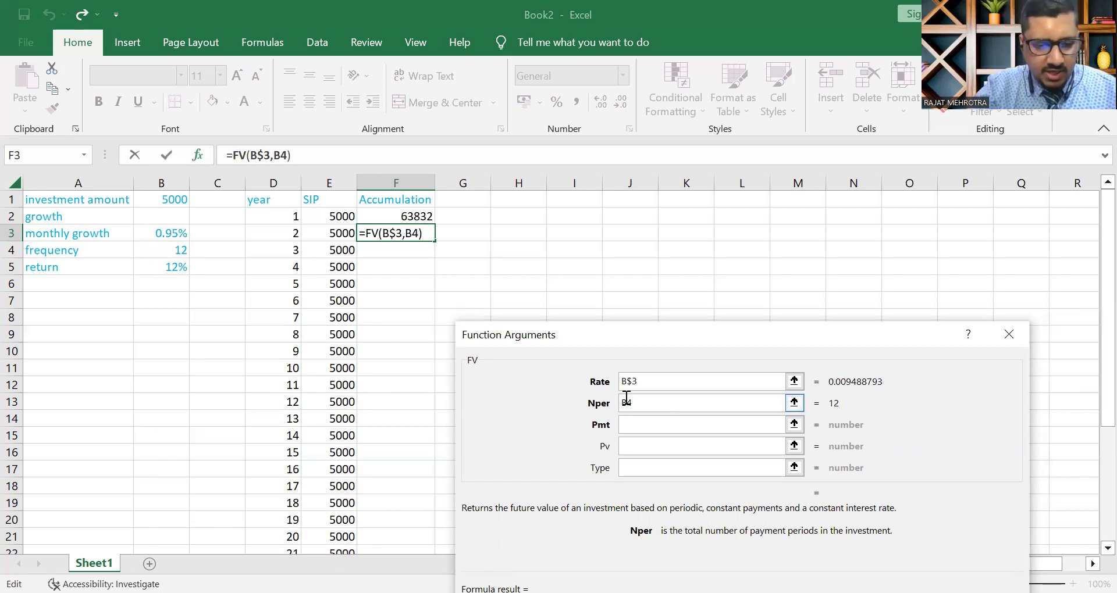
type("$")
Step: Set Pmt to -E3, Pv to -F2 and Type to 1, completing the year 2 FV formula in F3
left_click(640, 426)
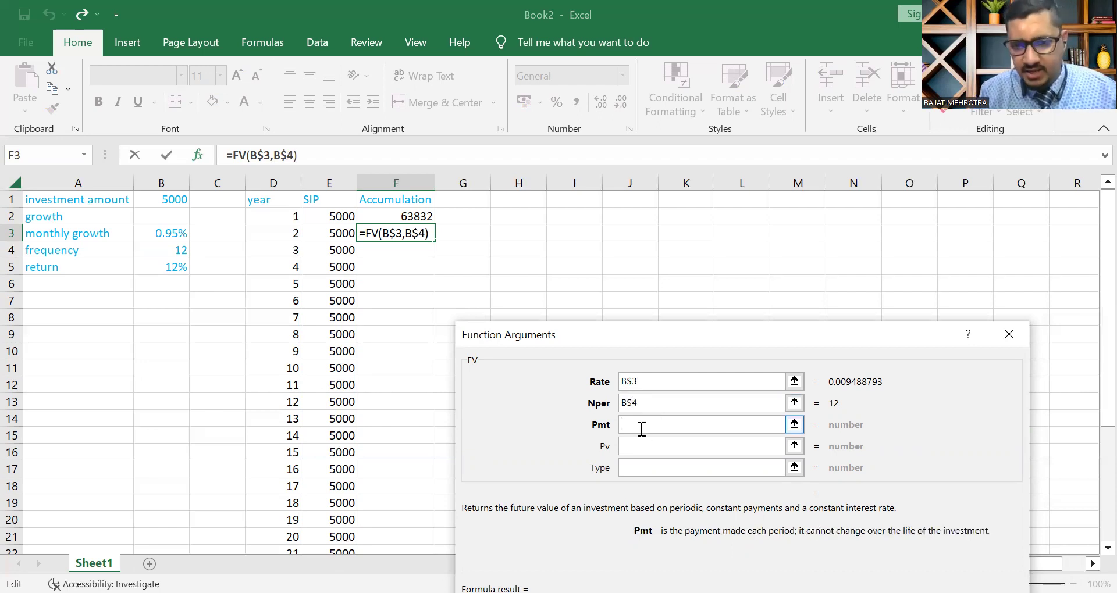
type("-")
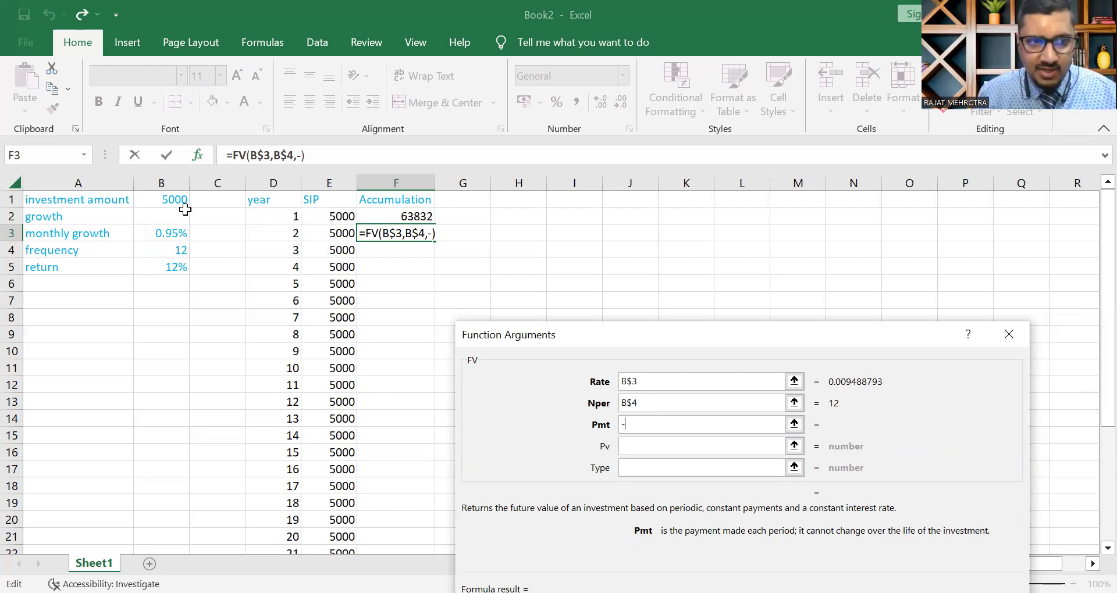
left_click(328, 235)
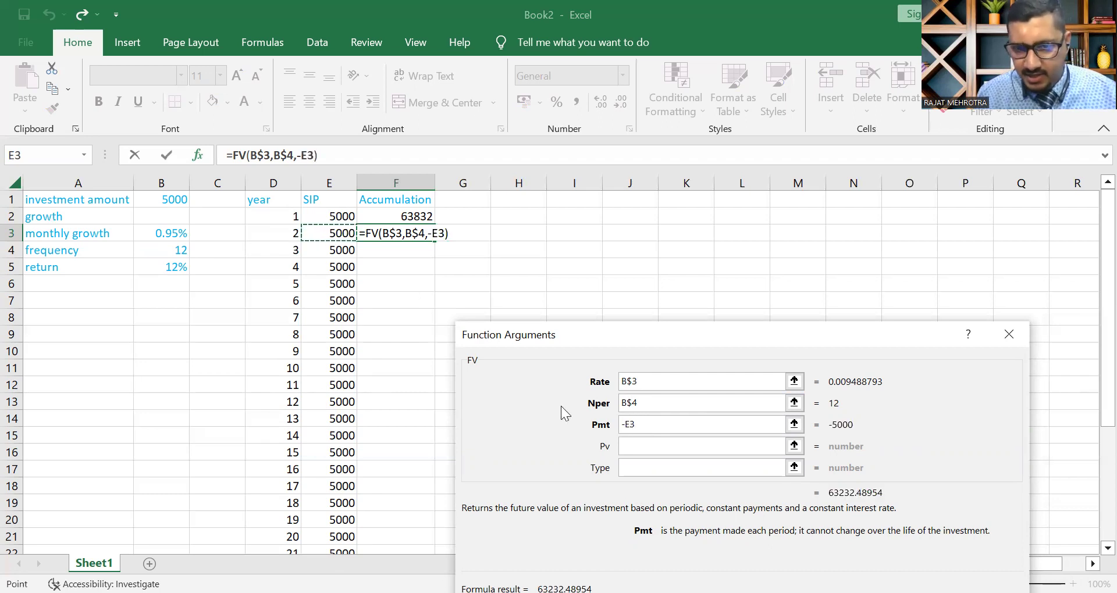
left_click(647, 447)
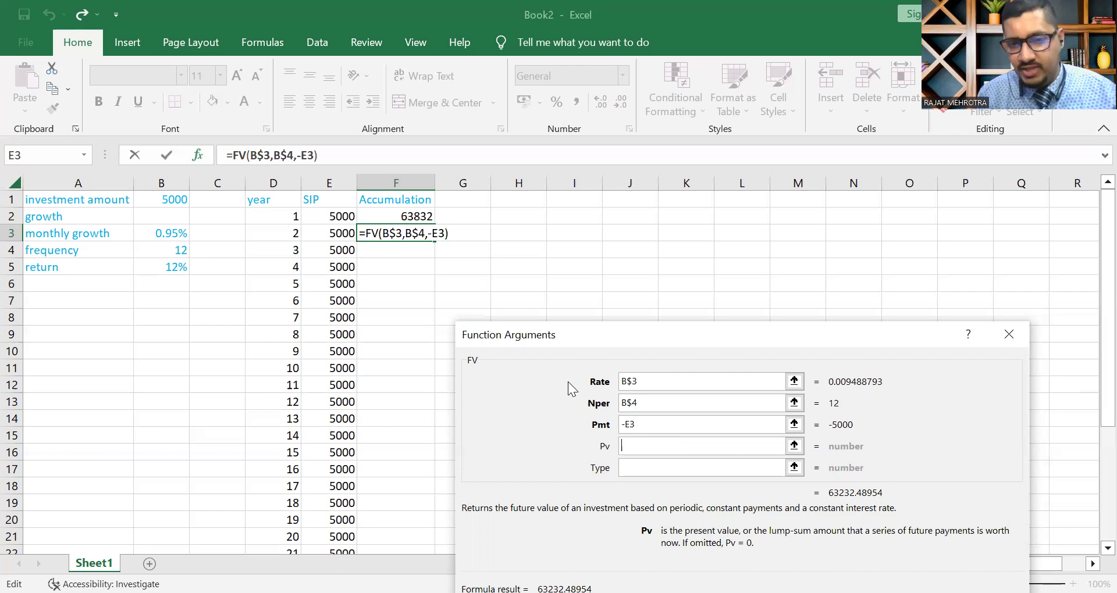
type("-")
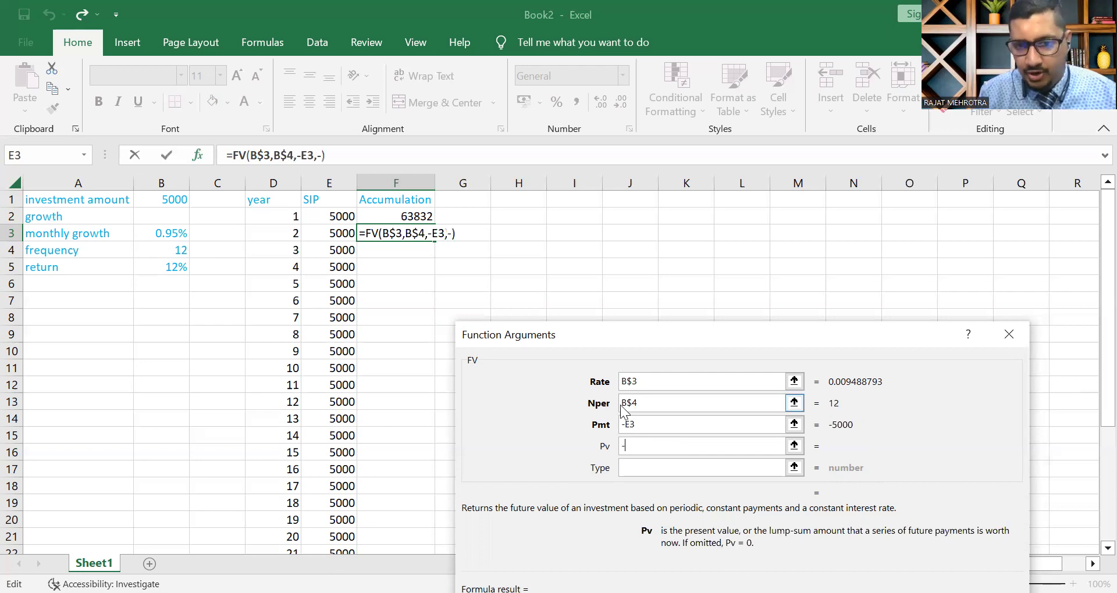
left_click(425, 217)
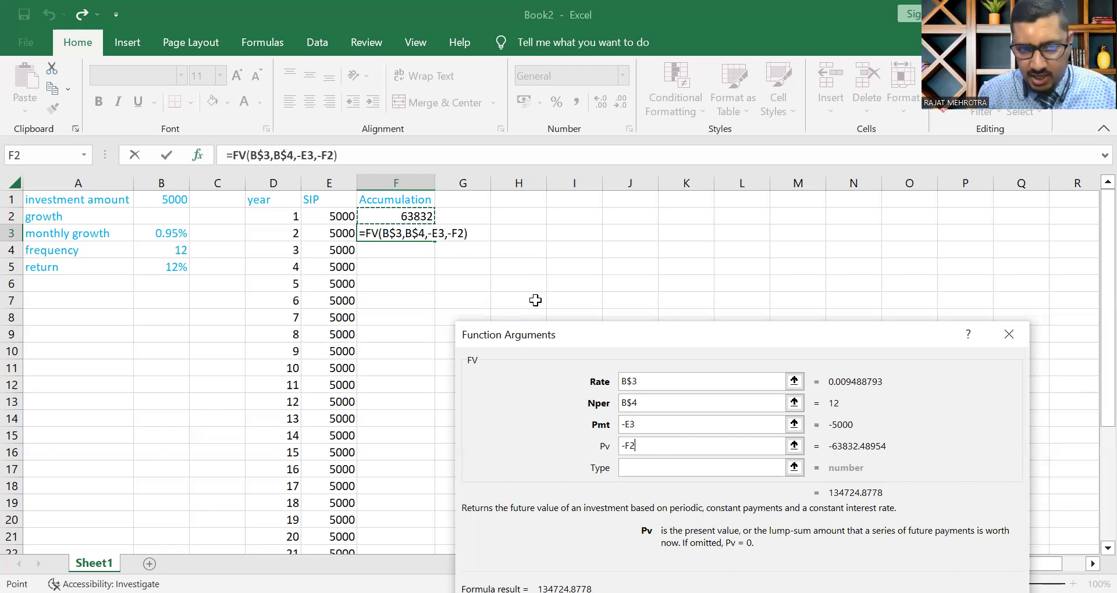
left_click(643, 466)
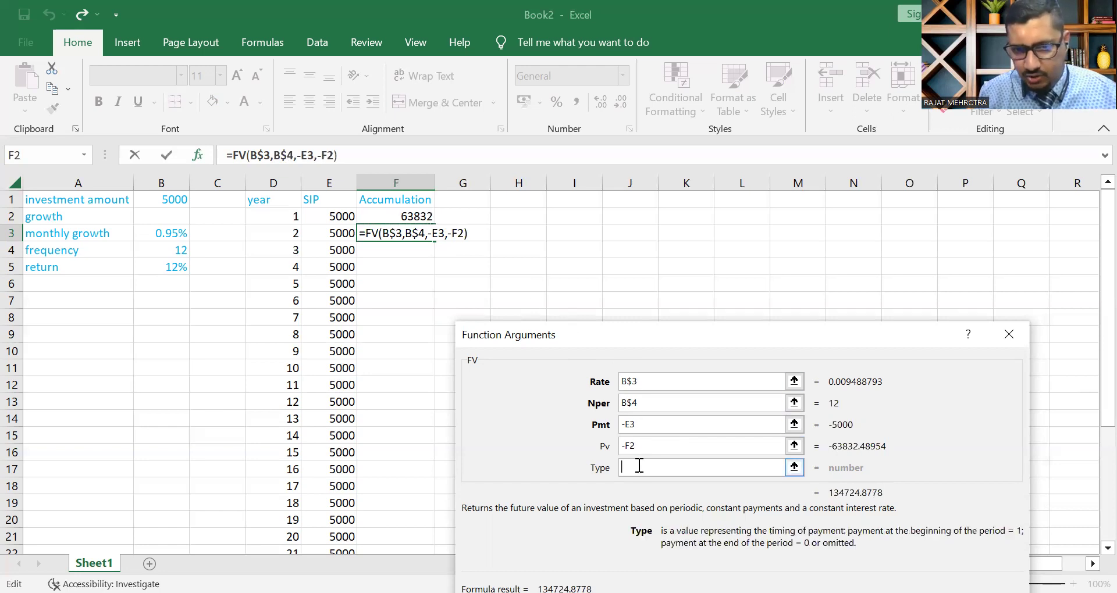
type("1")
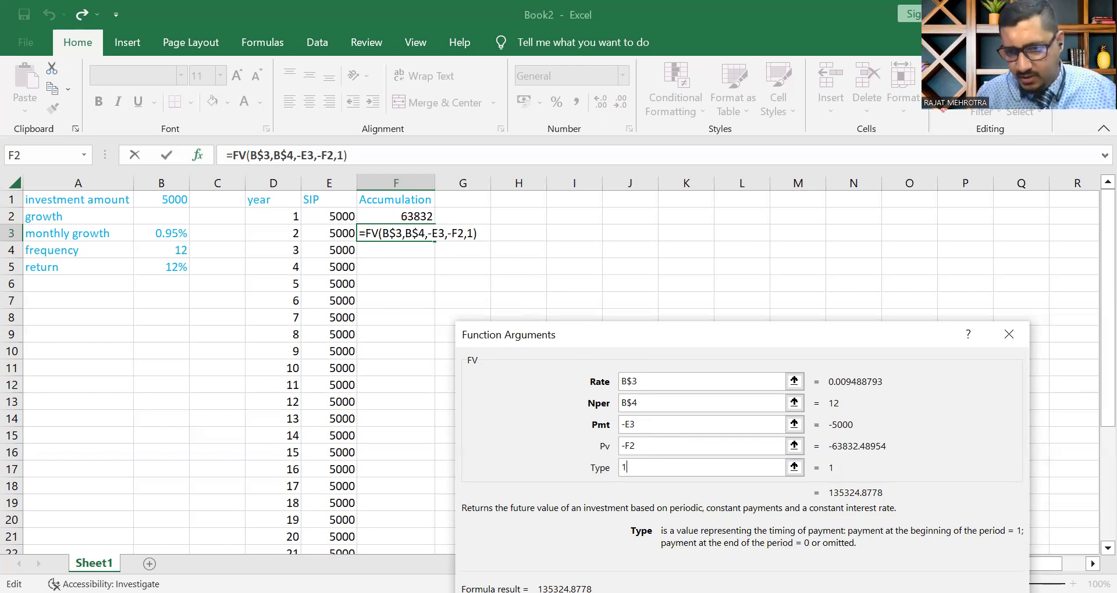
key("Return")
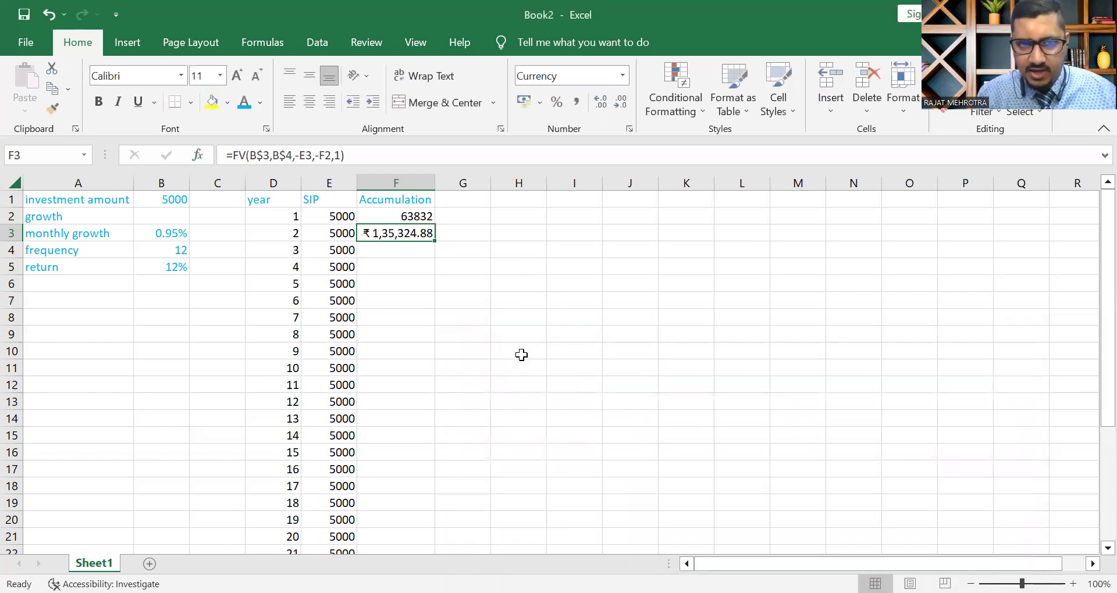
left_click(522, 353)
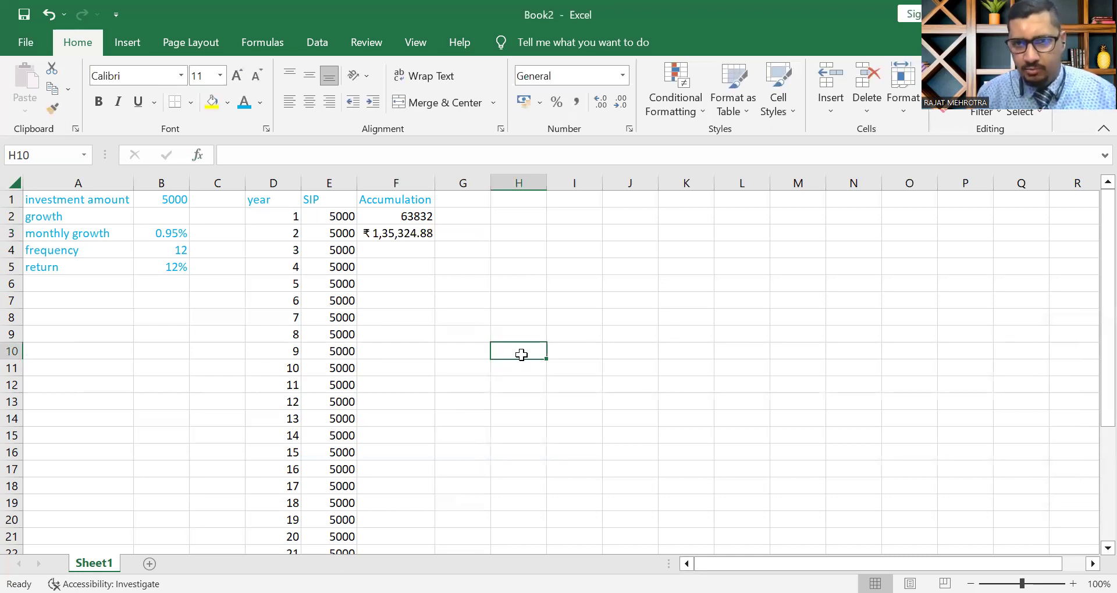
Step: Format the year 2 accumulation in F3 as a Number with no decimal places
left_click(424, 234)
left_click(621, 107)
left_click(621, 107)
left_click(622, 75)
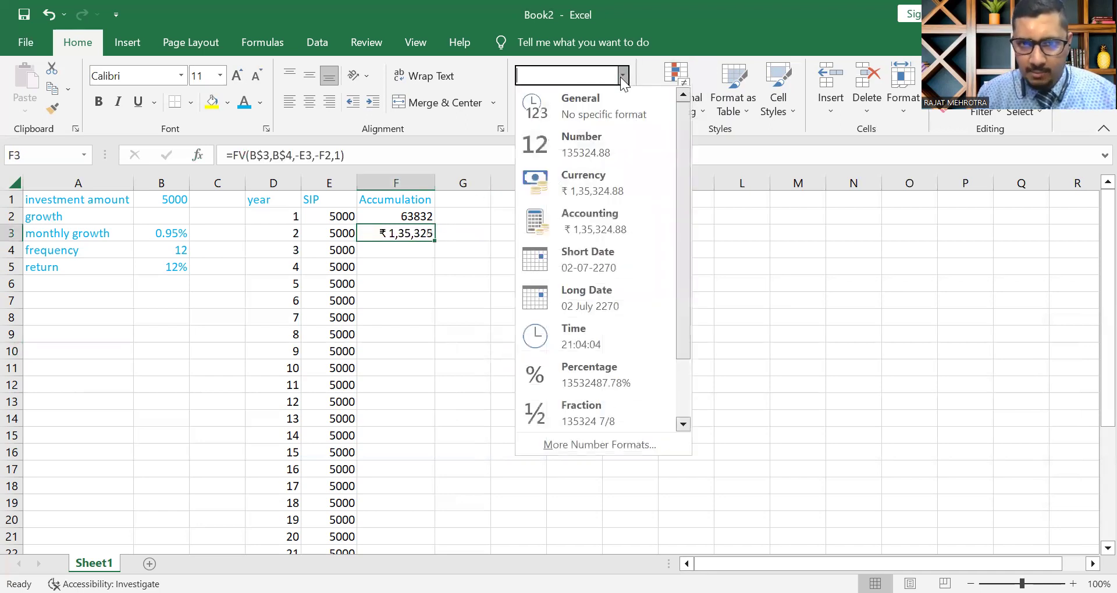
left_click(573, 145)
left_click(621, 107)
left_click(621, 107)
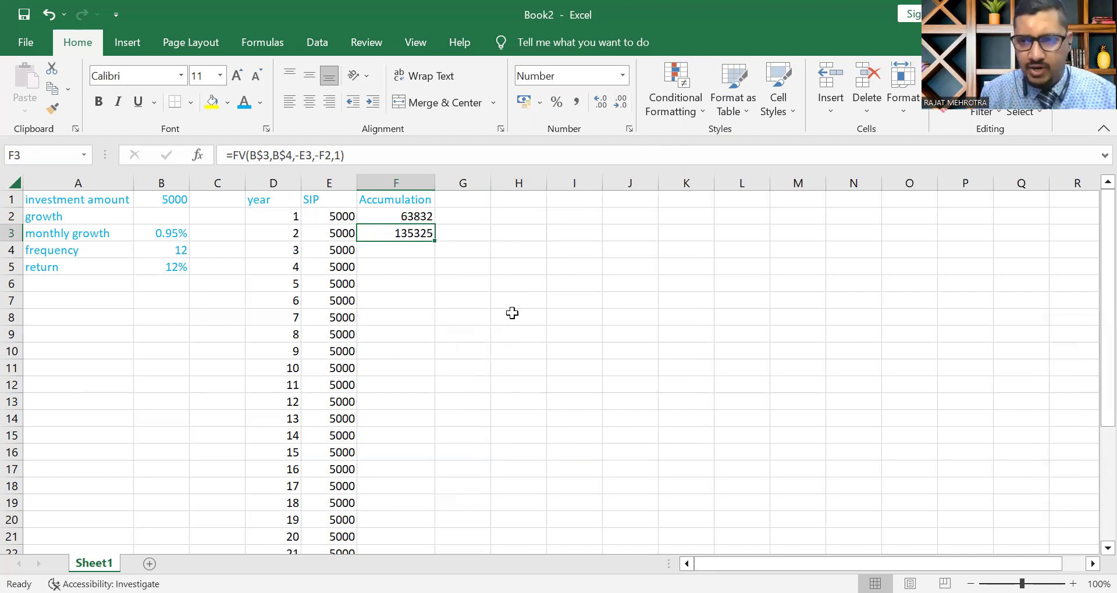
Step: Fill the F3 accumulation formula down the column to F31 for year 30
left_click(431, 245)
left_click(456, 244)
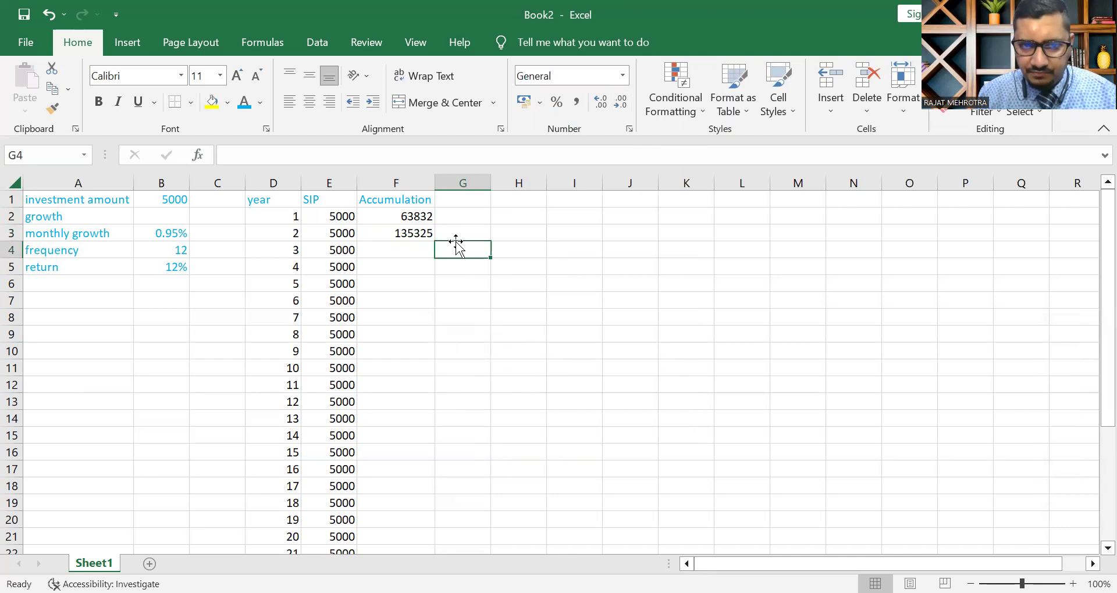
left_click(419, 234)
left_click_drag(434, 241, 414, 487)
left_click(598, 471)
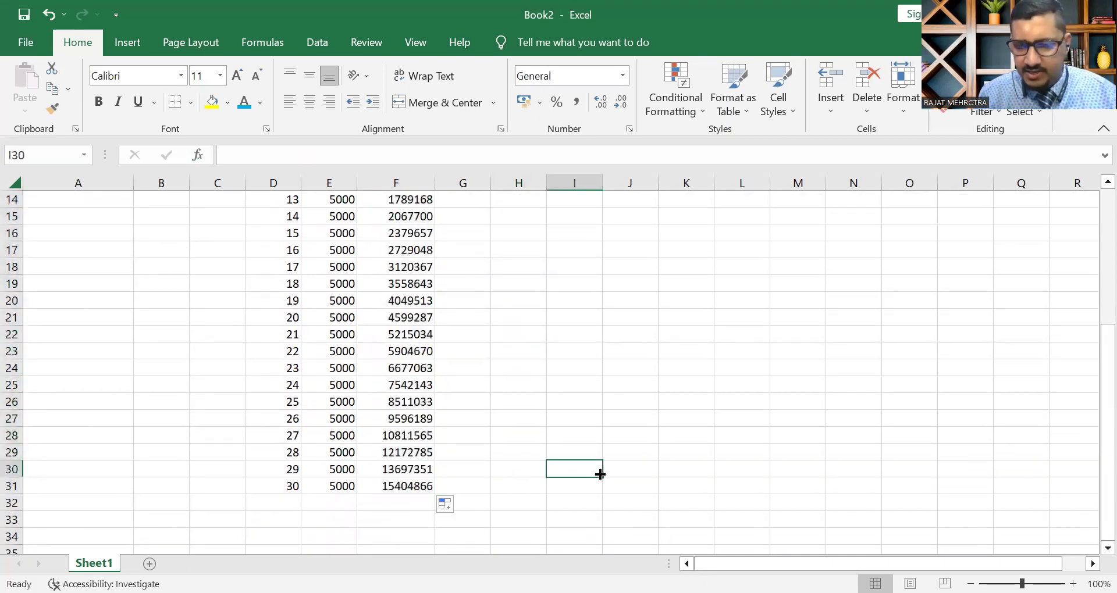
Step: Review the accumulation column from year 1 through the year 30 result in F31
scroll(854, 450, "up", 3)
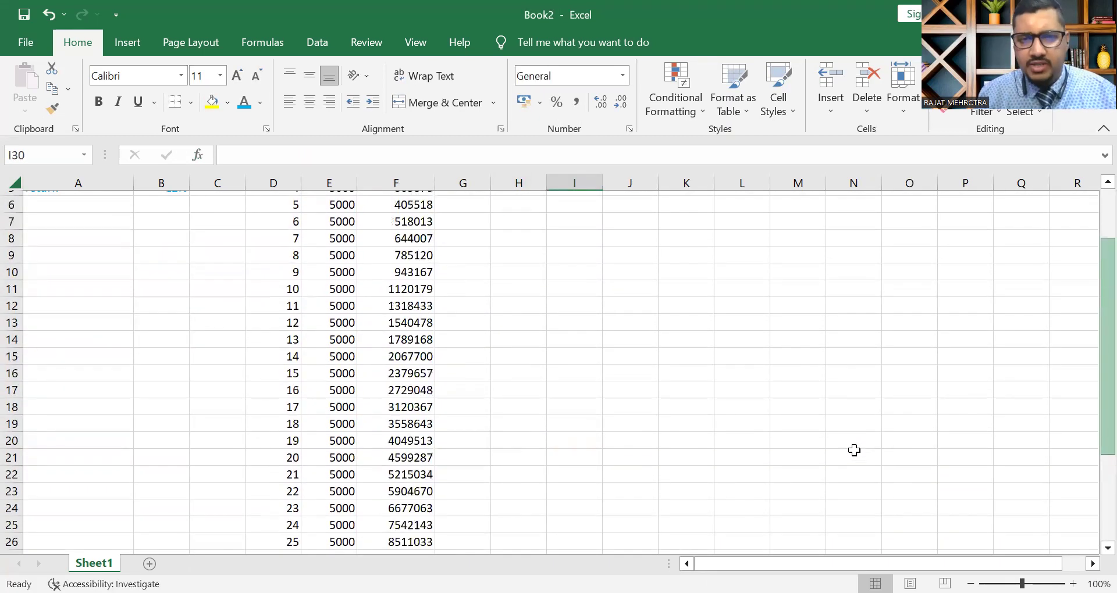
scroll(1091, 258, "up", 2)
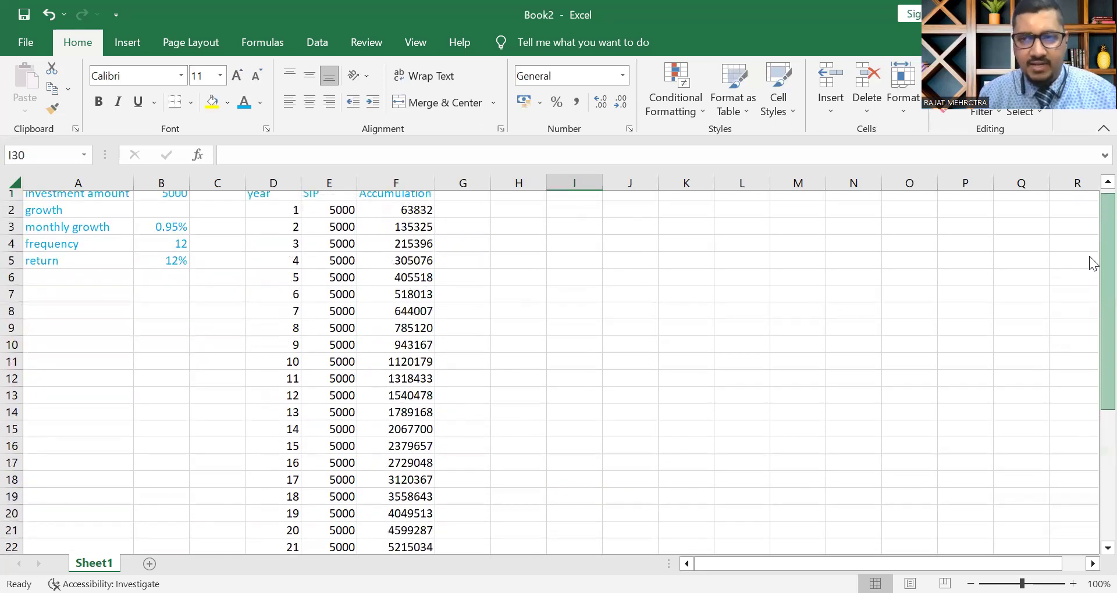
scroll(1089, 256, "up", 1)
scroll(1089, 272, "down", 1)
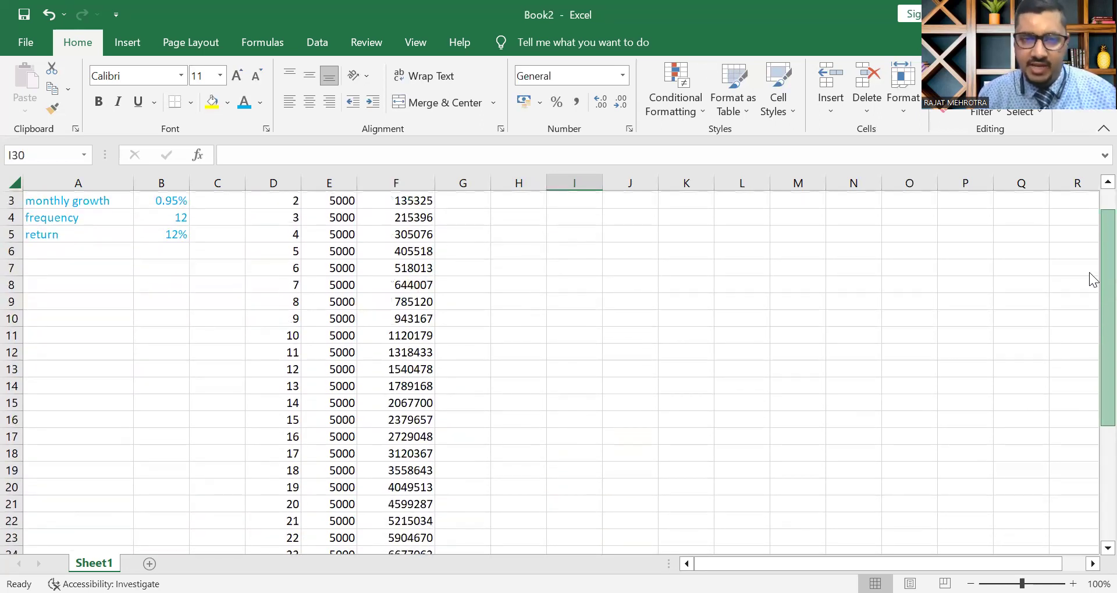
scroll(1089, 272, "up", 1)
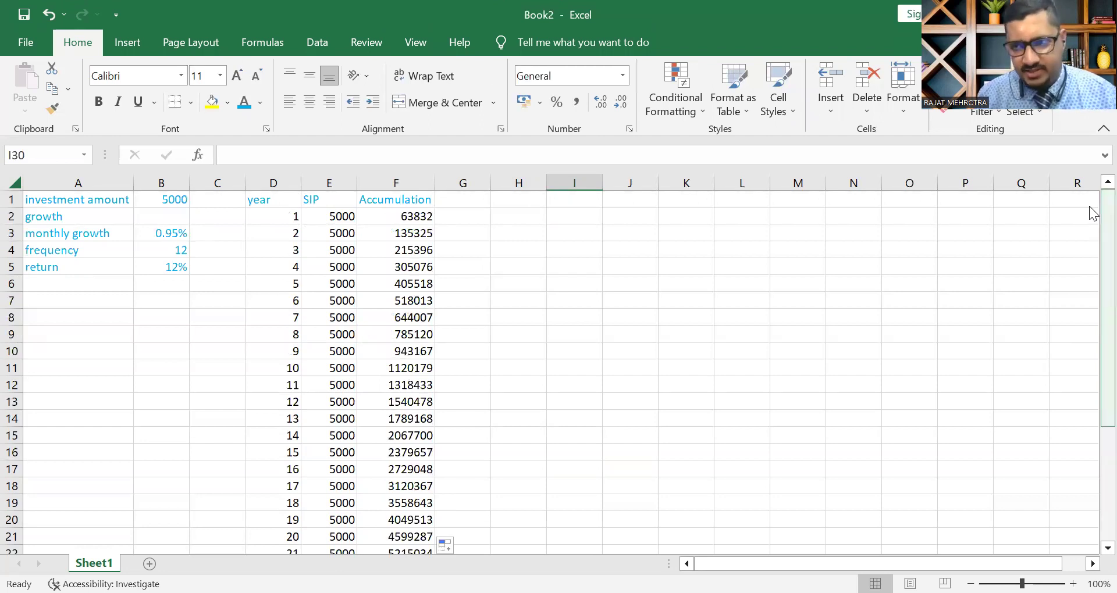
scroll(1090, 296, "down", 4)
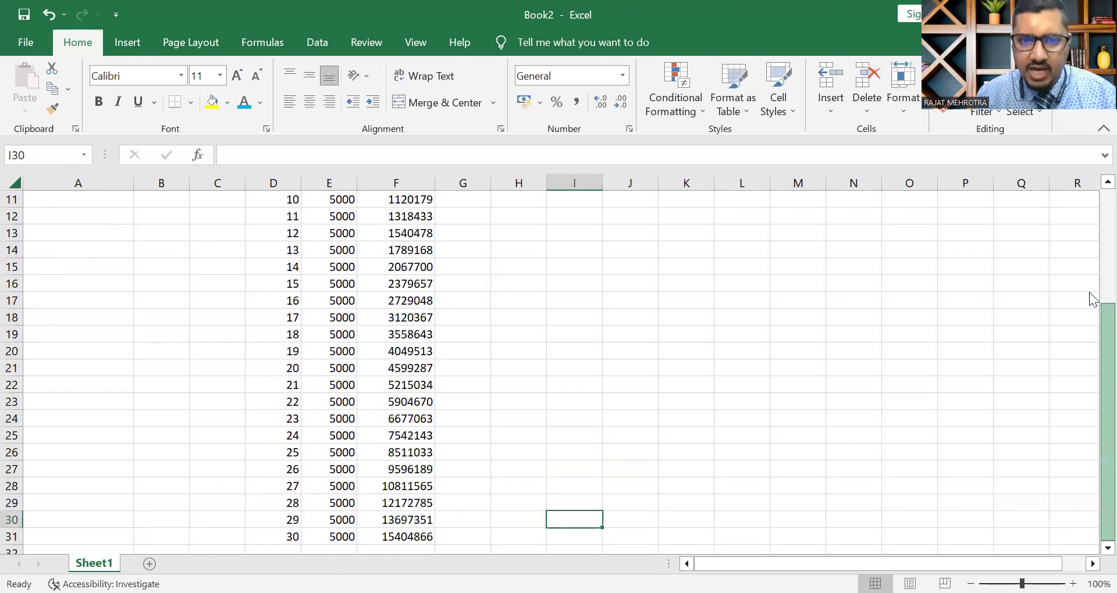
left_click(415, 535)
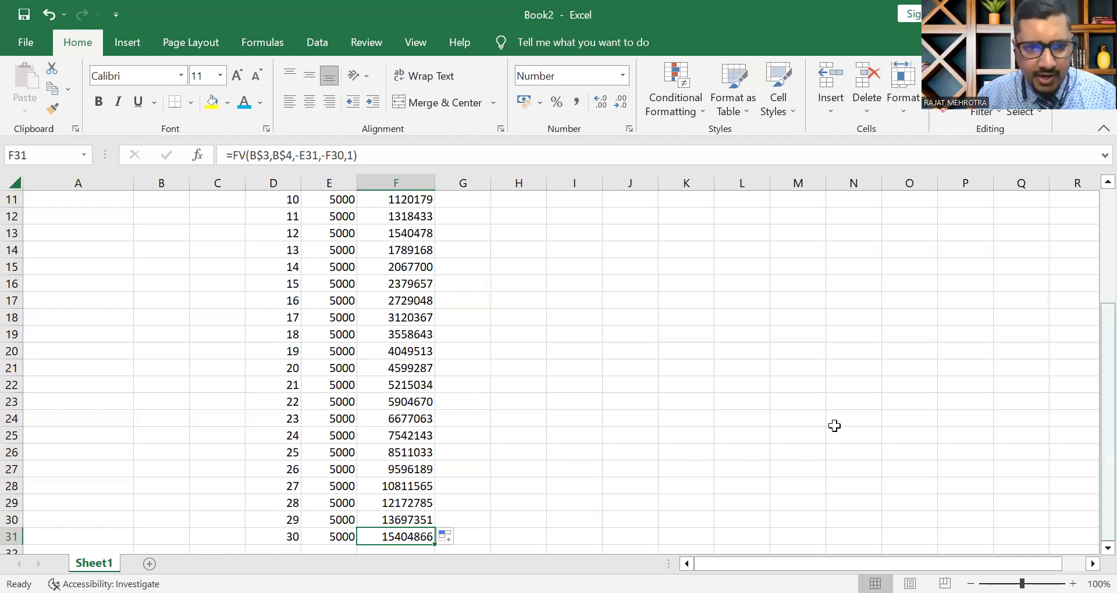
Step: Colour the year 20 and year 30 accumulations in F21 and F31 with the light blue font colour
left_click(409, 368)
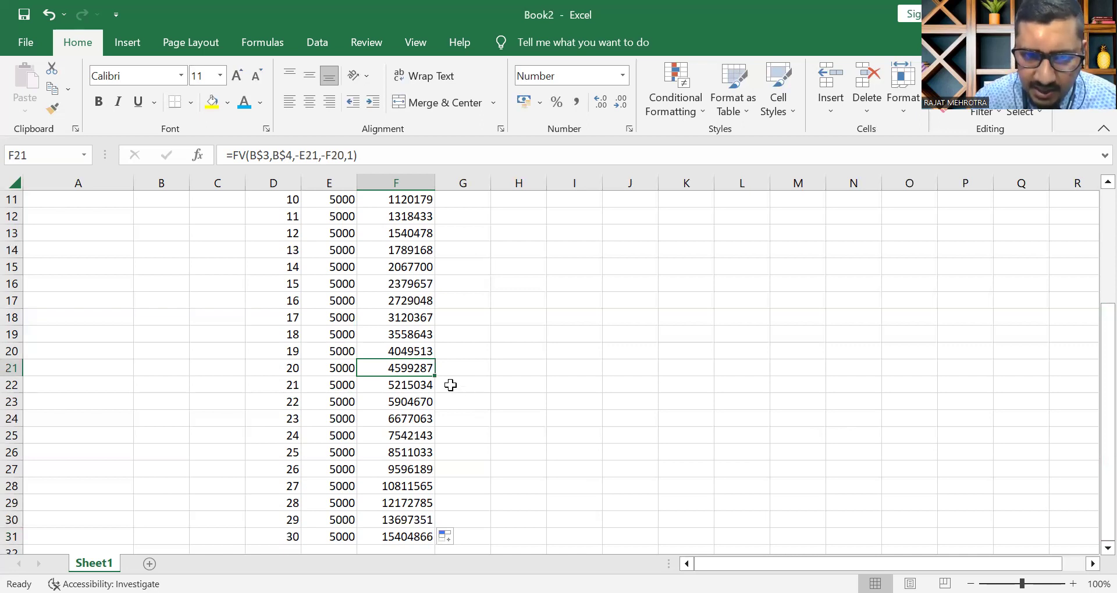
left_click(247, 106)
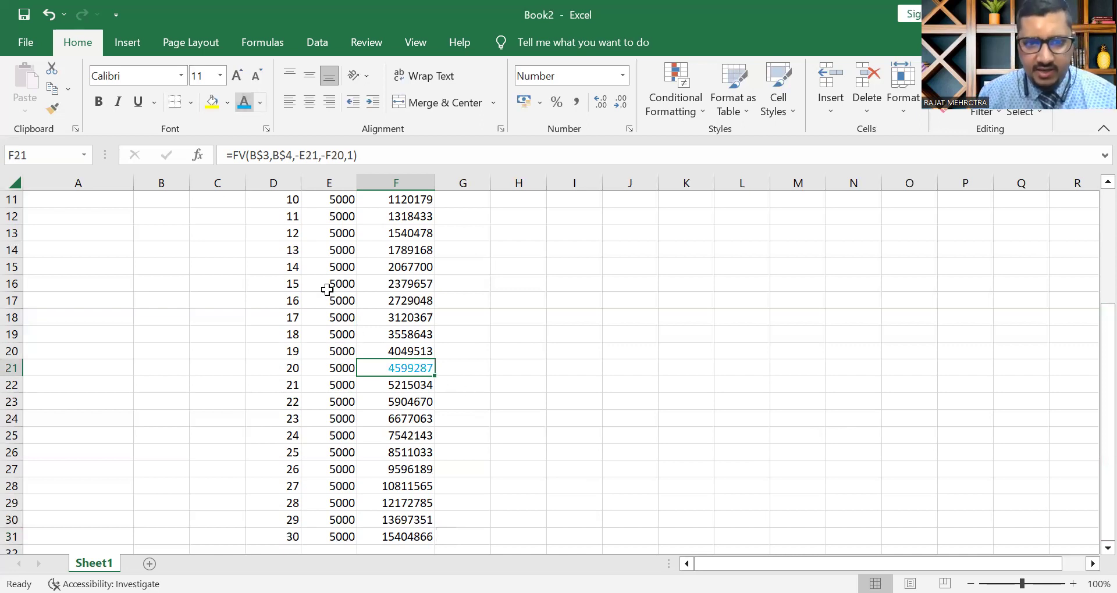
left_click(423, 538)
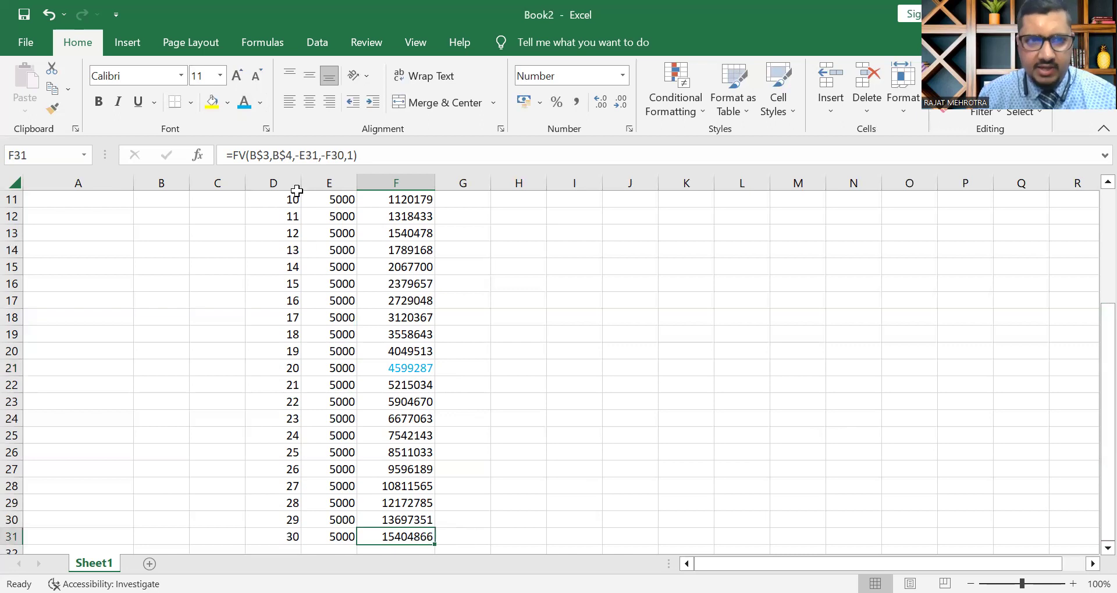
left_click(244, 103)
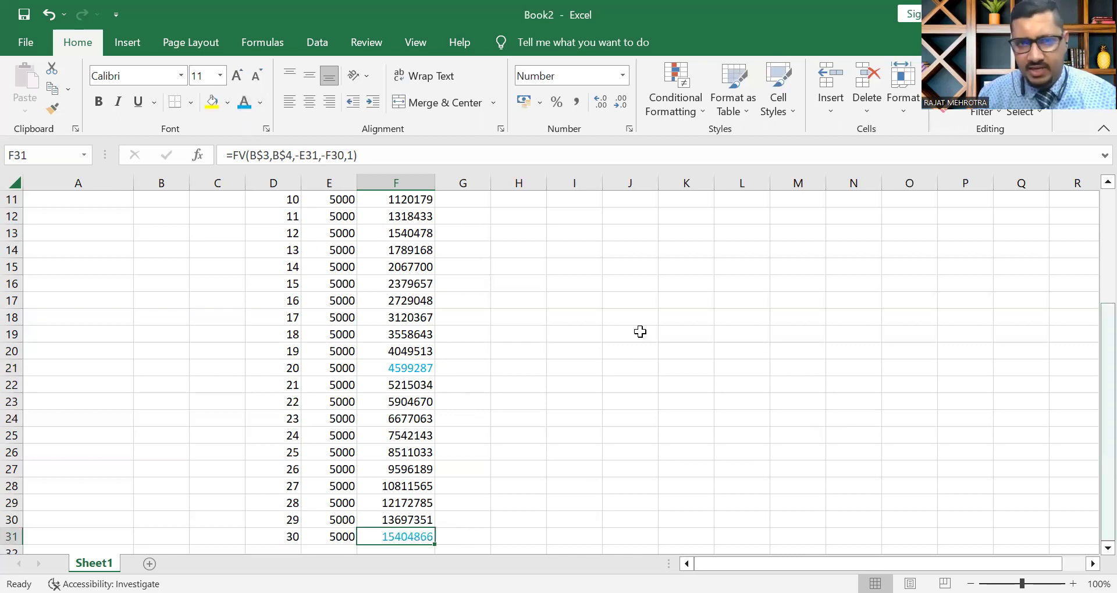
Step: Apply the light blue font colour to the year 15 and year 5 accumulations in F16 and F6
left_click_drag(1107, 352, 1090, 274)
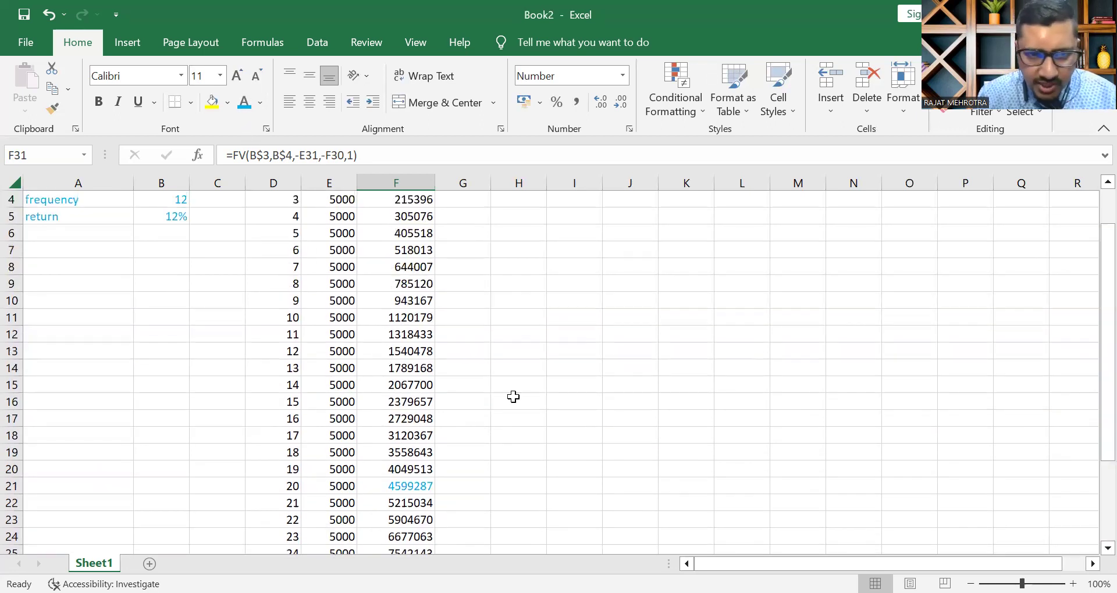
left_click(416, 406)
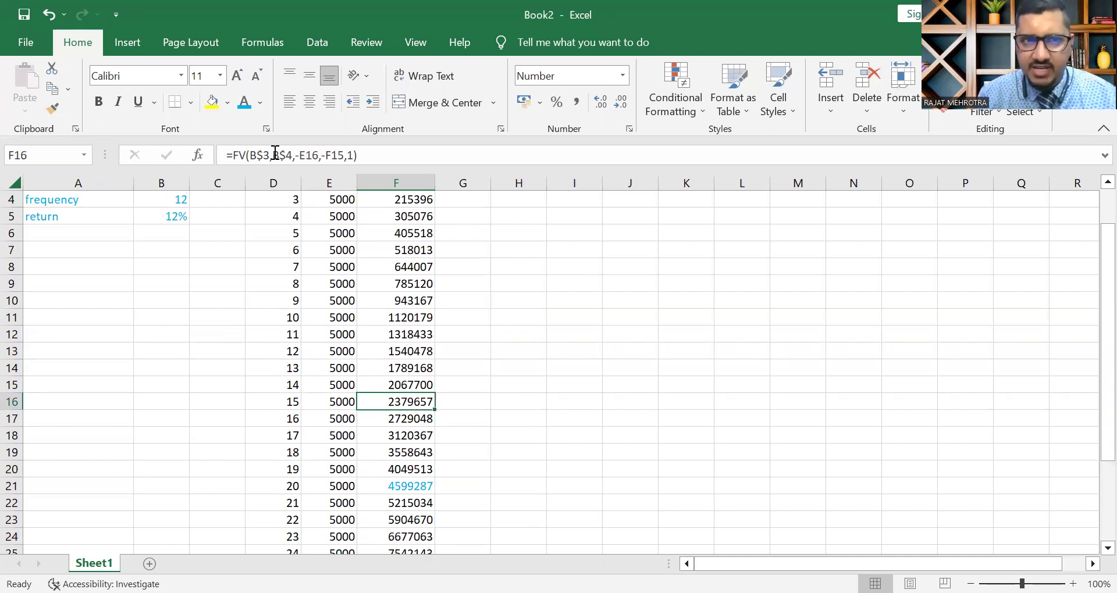
left_click(244, 103)
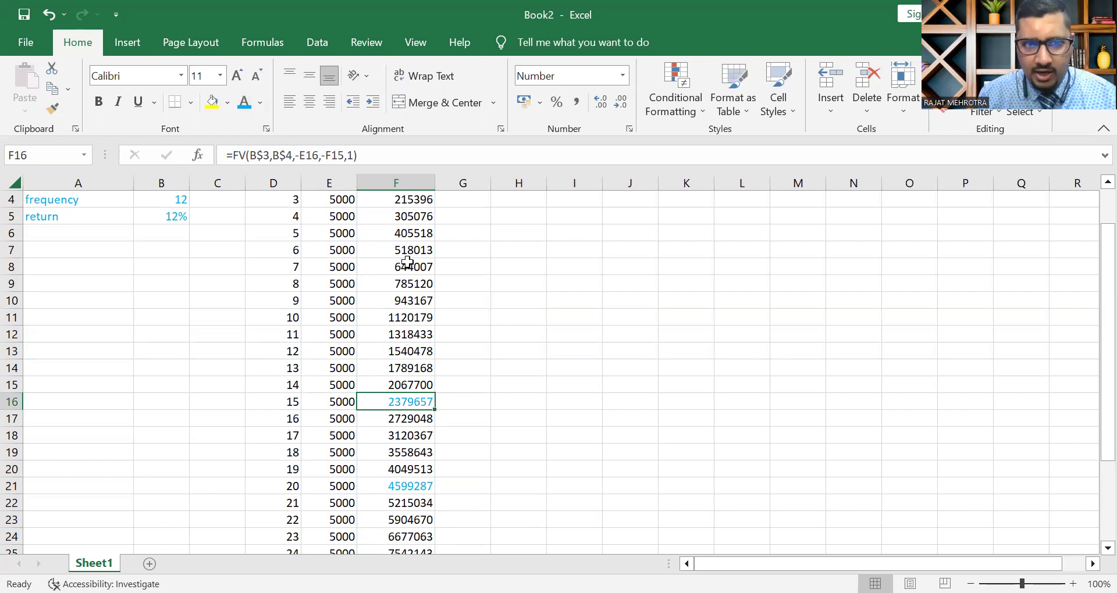
left_click(410, 234)
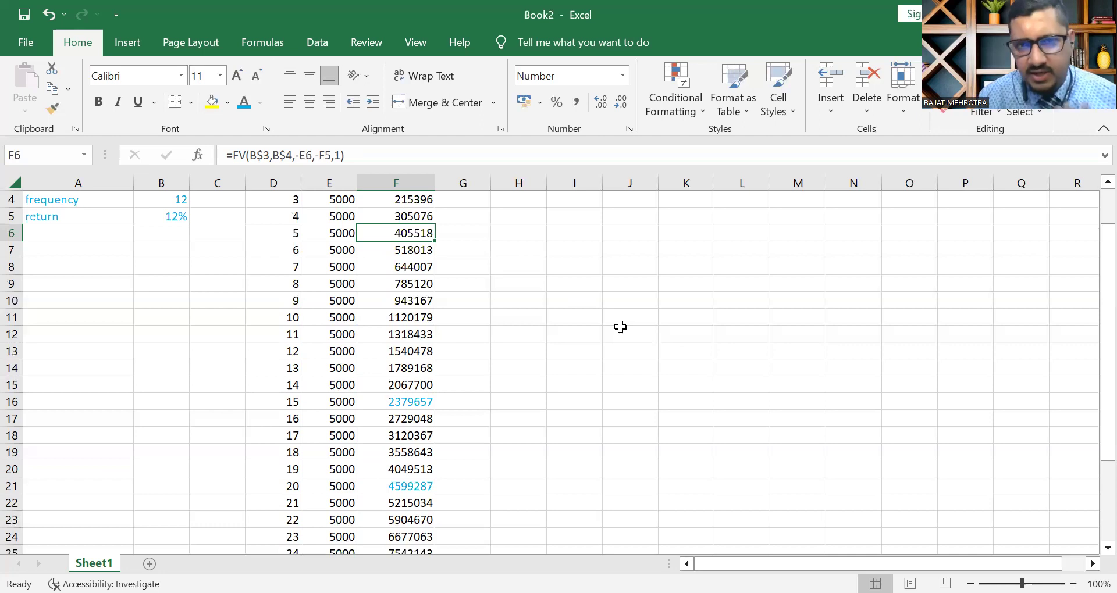
left_click(239, 103)
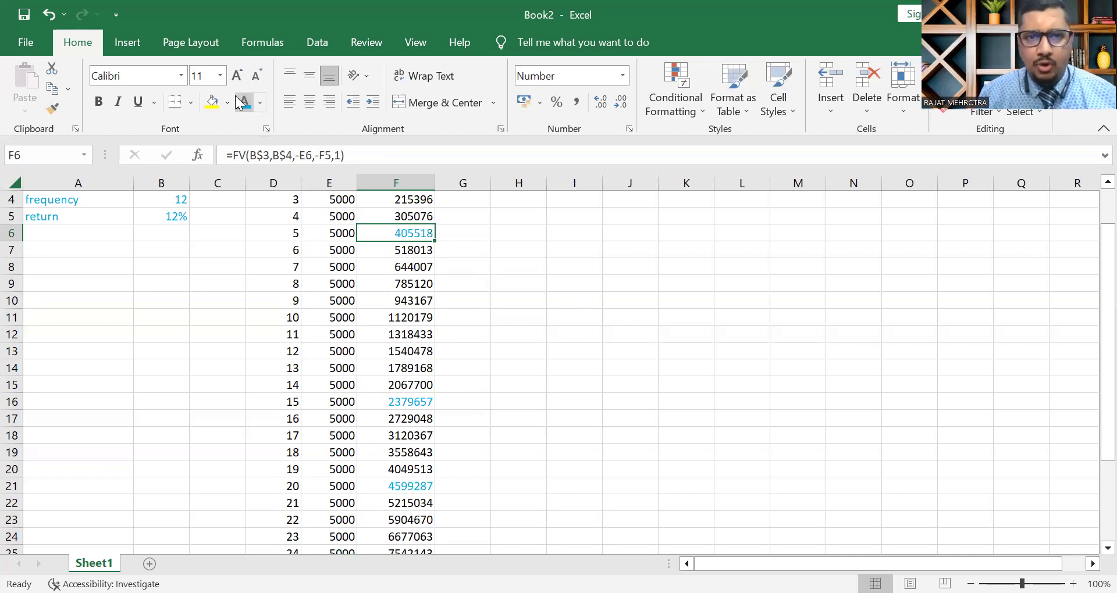